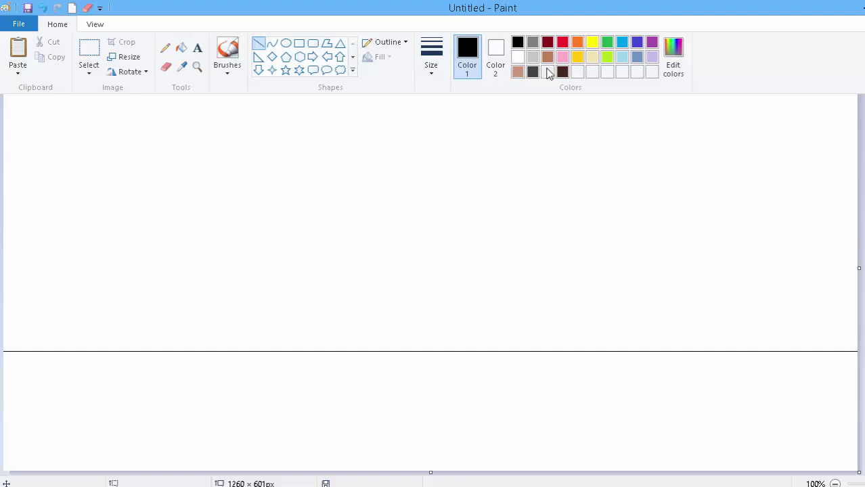
Mix a very dark brown drawing colour from the palette brown by lowering its luminosity
{"action": "left_click", "coordinate": [552, 56]}
{"action": "left_click", "coordinate": [674, 66]}
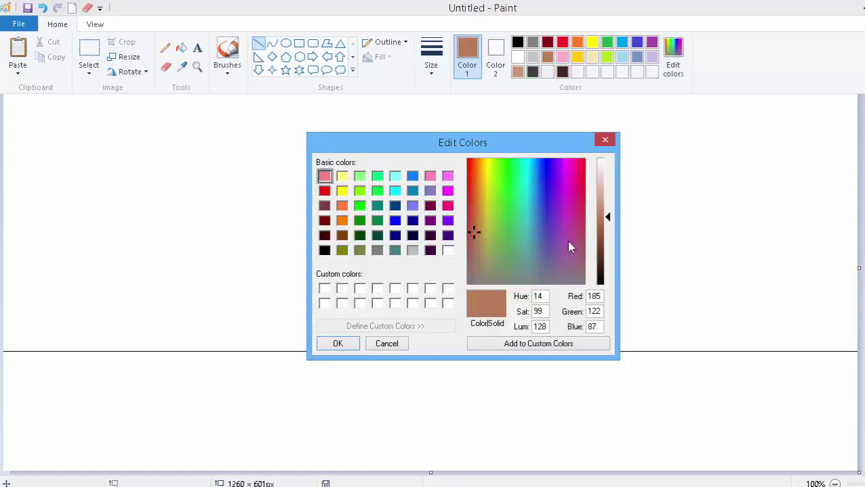
{"action": "left_click", "coordinate": [601, 264]}
{"action": "left_click", "coordinate": [604, 276]}
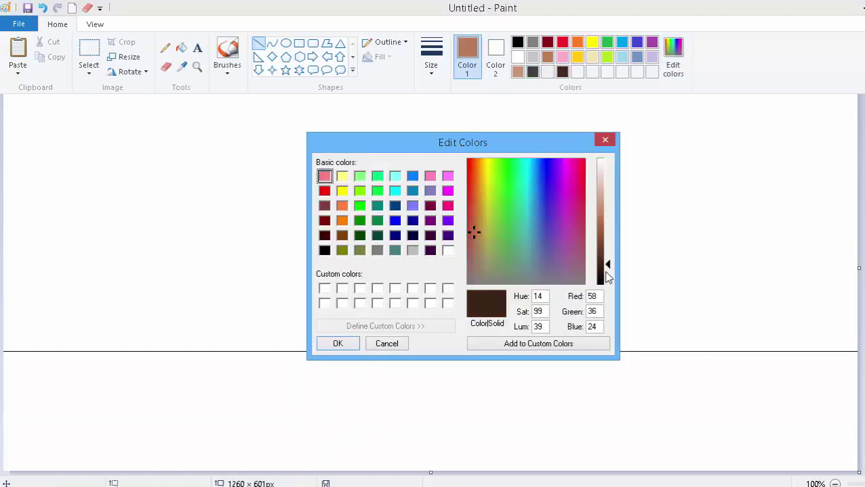
{"action": "left_click", "coordinate": [338, 343]}
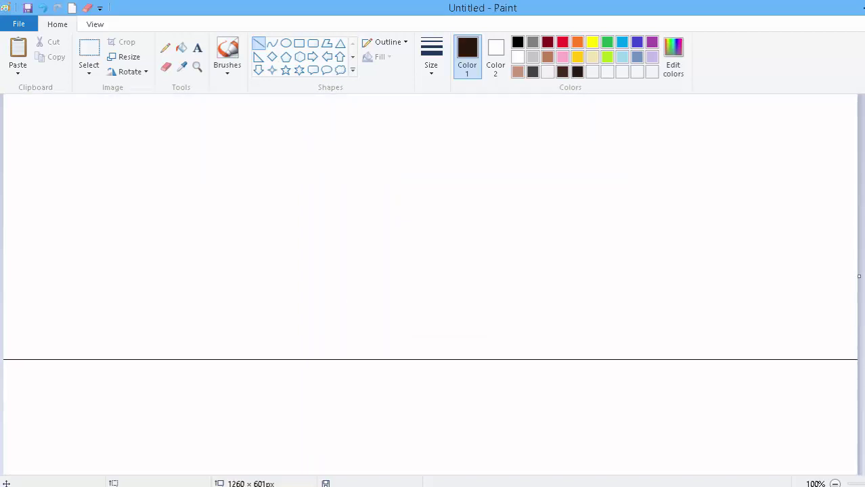
Outline the tree's curved trunk and spreading roots across the ground line with a thicker Pencil
{"action": "left_click", "coordinate": [165, 47]}
{"action": "left_click", "coordinate": [437, 73]}
{"action": "left_click", "coordinate": [448, 122]}
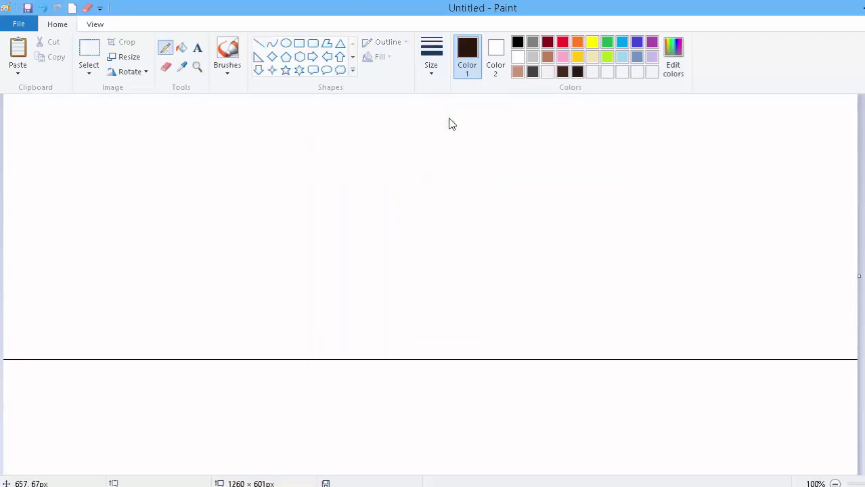
{"action": "left_click", "coordinate": [42, 7]}
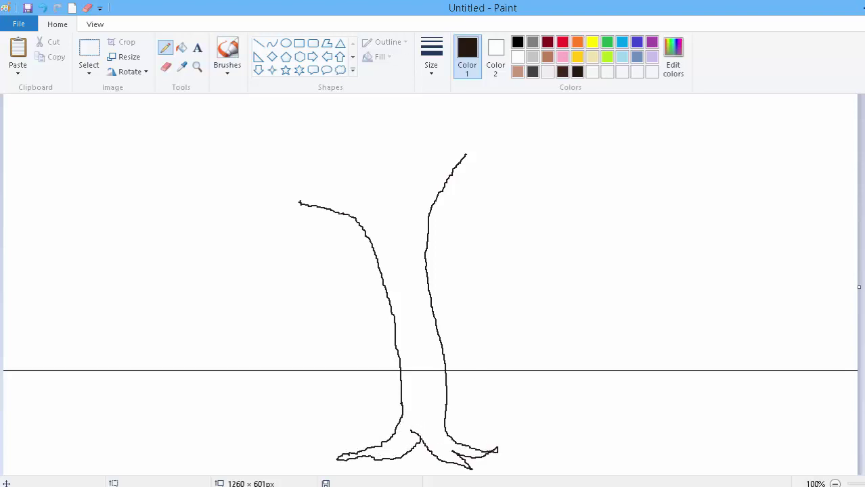
Draw the forking left and right branches at the top of the trunk with the Pencil
{"action": "scroll", "coordinate": [430, 284], "scroll_direction": "up", "scroll_amount": 1}
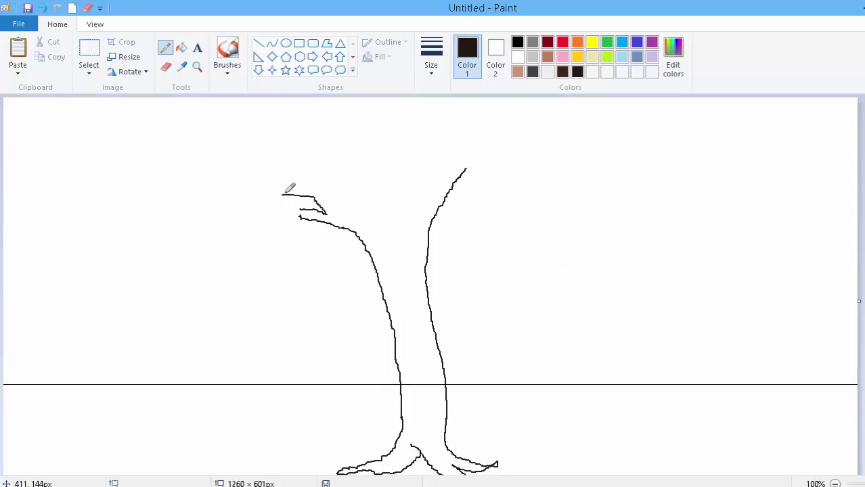
{"action": "left_click_drag", "start_coordinate": [368, 220], "coordinate": [363, 211]}
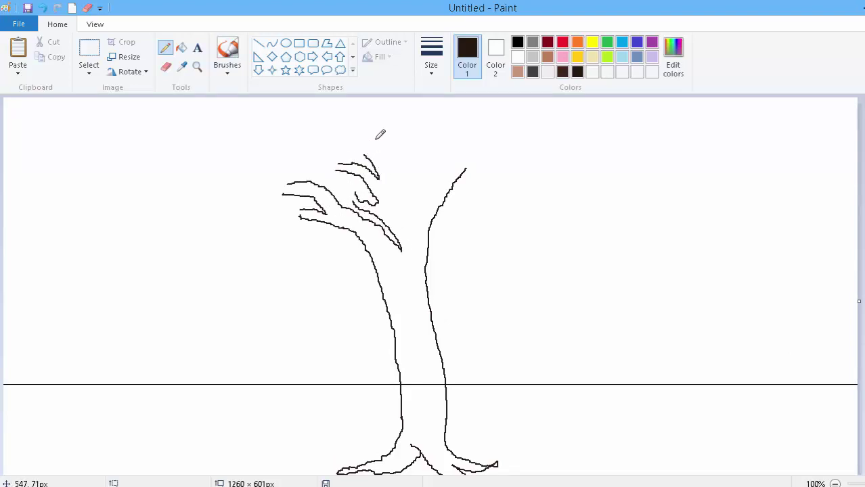
{"action": "mouse_move", "coordinate": [390, 204]}
{"action": "left_mouse_down"}
{"action": "mouse_move", "coordinate": [406, 239]}
{"action": "mouse_move", "coordinate": [422, 211]}
{"action": "left_mouse_up"}
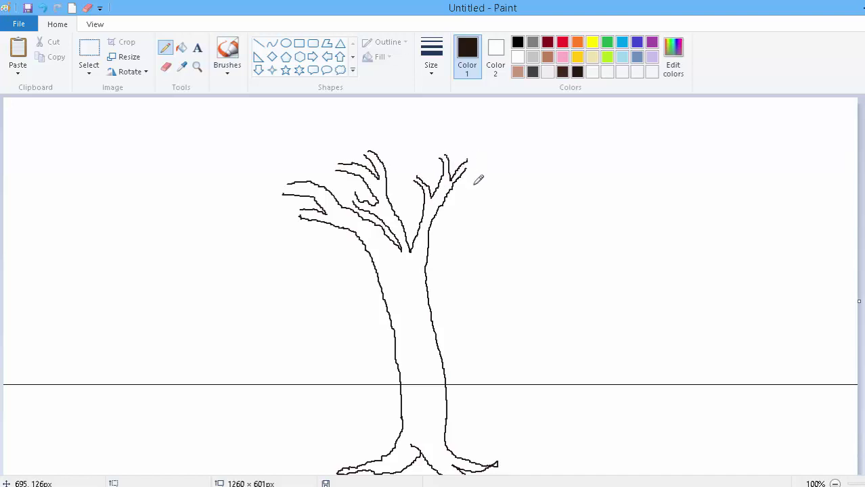
Define a dark green custom colour with red 0, green 79 and blue 0 as the drawing colour
{"action": "left_click", "coordinate": [607, 44]}
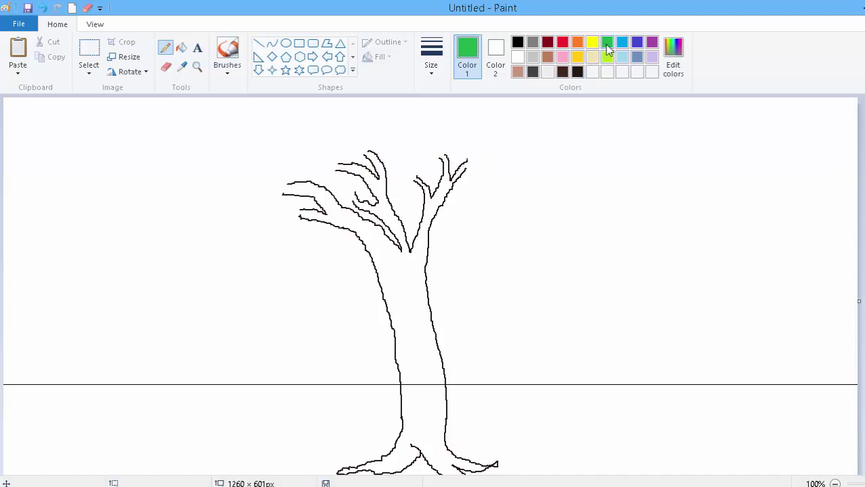
{"action": "left_click", "coordinate": [672, 58]}
{"action": "left_click", "coordinate": [324, 290]}
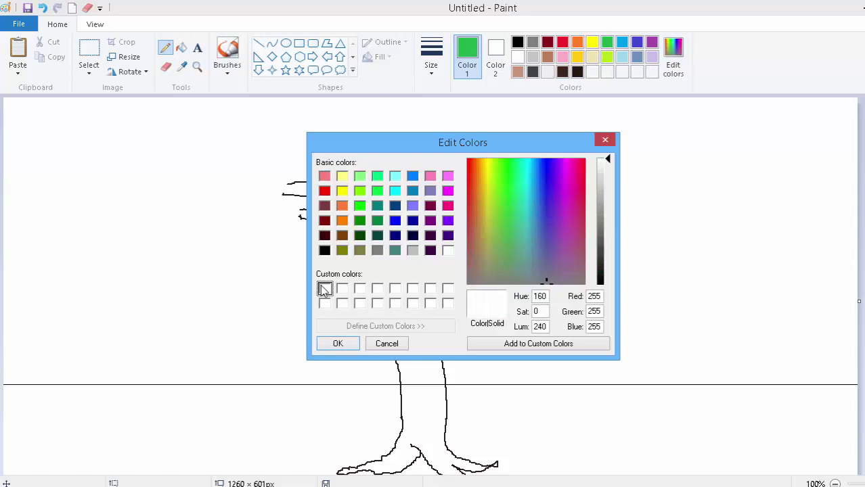
{"action": "left_click", "coordinate": [359, 221]}
{"action": "left_click", "coordinate": [603, 267]}
{"action": "left_click", "coordinate": [542, 343]}
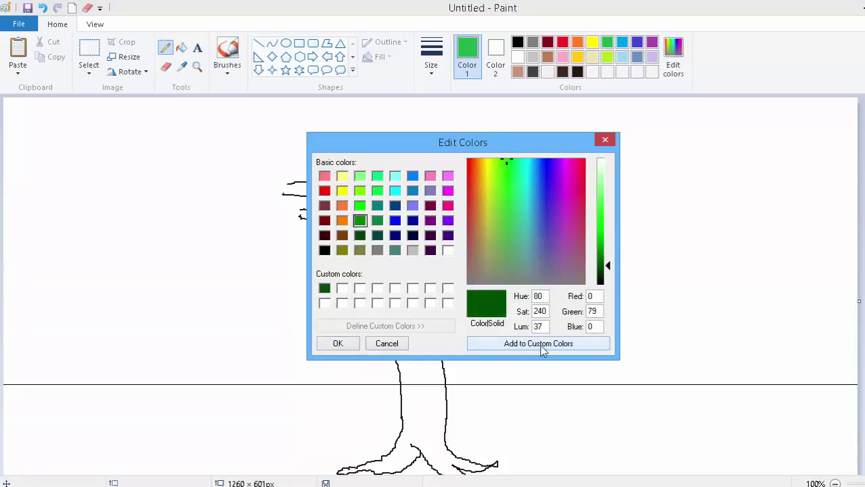
{"action": "left_click", "coordinate": [343, 343]}
Spray dark green foliage around the left branches and beside the right branch with the Airbrush at its largest size
{"action": "left_click", "coordinate": [228, 73]}
{"action": "left_click", "coordinate": [308, 93]}
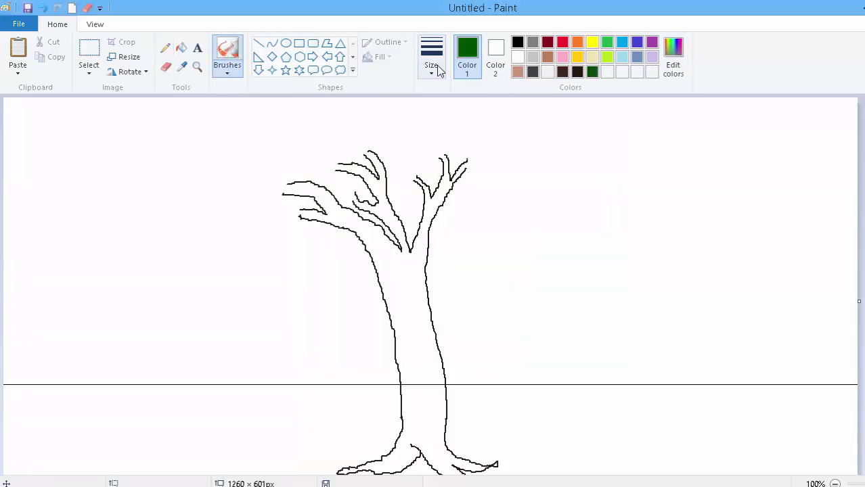
{"action": "left_click", "coordinate": [431, 68]}
{"action": "left_click", "coordinate": [460, 174]}
{"action": "mouse_move", "coordinate": [312, 178]}
{"action": "left_mouse_down"}
{"action": "mouse_move", "coordinate": [314, 223]}
{"action": "mouse_move", "coordinate": [257, 209]}
{"action": "mouse_move", "coordinate": [246, 220]}
{"action": "mouse_move", "coordinate": [271, 233]}
{"action": "mouse_move", "coordinate": [259, 238]}
{"action": "mouse_move", "coordinate": [225, 224]}
{"action": "mouse_move", "coordinate": [244, 179]}
{"action": "mouse_move", "coordinate": [277, 197]}
{"action": "mouse_move", "coordinate": [253, 184]}
{"action": "mouse_move", "coordinate": [289, 137]}
{"action": "mouse_move", "coordinate": [276, 126]}
{"action": "mouse_move", "coordinate": [278, 102]}
{"action": "left_mouse_up"}
{"action": "mouse_move", "coordinate": [441, 217]}
{"action": "left_mouse_down"}
{"action": "mouse_move", "coordinate": [472, 181]}
{"action": "mouse_move", "coordinate": [488, 245]}
{"action": "mouse_move", "coordinate": [448, 230]}
{"action": "mouse_move", "coordinate": [460, 206]}
{"action": "mouse_move", "coordinate": [487, 215]}
{"action": "mouse_move", "coordinate": [491, 170]}
{"action": "mouse_move", "coordinate": [469, 149]}
{"action": "left_mouse_up"}
{"action": "left_click", "coordinate": [43, 8]}
{"action": "mouse_move", "coordinate": [398, 118]}
{"action": "left_mouse_down"}
{"action": "mouse_move", "coordinate": [449, 136]}
{"action": "mouse_move", "coordinate": [396, 118]}
{"action": "mouse_move", "coordinate": [391, 152]}
{"action": "left_mouse_up"}
{"action": "left_click", "coordinate": [43, 8]}
{"action": "left_click", "coordinate": [43, 8]}
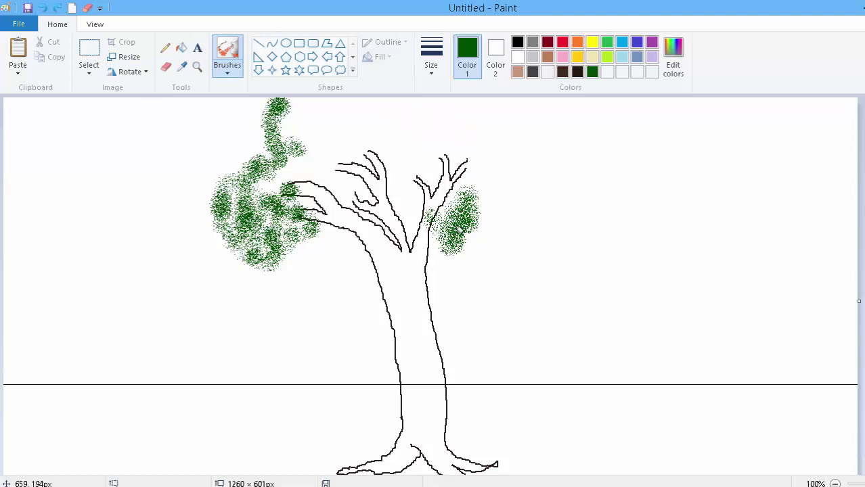
Extend the dark green foliage into a full, dense canopy covering all the branches
{"action": "mouse_move", "coordinate": [455, 230]}
{"action": "left_mouse_down"}
{"action": "mouse_move", "coordinate": [475, 232]}
{"action": "mouse_move", "coordinate": [461, 188]}
{"action": "mouse_move", "coordinate": [479, 194]}
{"action": "mouse_move", "coordinate": [453, 115]}
{"action": "mouse_move", "coordinate": [477, 147]}
{"action": "mouse_move", "coordinate": [400, 95]}
{"action": "mouse_move", "coordinate": [436, 132]}
{"action": "left_mouse_up"}
{"action": "left_click_drag", "start_coordinate": [270, 111], "coordinate": [284, 103]}
{"action": "mouse_move", "coordinate": [424, 100]}
{"action": "left_mouse_down"}
{"action": "mouse_move", "coordinate": [471, 105]}
{"action": "mouse_move", "coordinate": [491, 169]}
{"action": "left_mouse_up"}
{"action": "mouse_move", "coordinate": [320, 159]}
{"action": "left_mouse_down"}
{"action": "mouse_move", "coordinate": [286, 181]}
{"action": "mouse_move", "coordinate": [300, 189]}
{"action": "mouse_move", "coordinate": [357, 111]}
{"action": "mouse_move", "coordinate": [321, 119]}
{"action": "mouse_move", "coordinate": [309, 178]}
{"action": "mouse_move", "coordinate": [322, 155]}
{"action": "mouse_move", "coordinate": [330, 174]}
{"action": "mouse_move", "coordinate": [401, 90]}
{"action": "mouse_move", "coordinate": [434, 169]}
{"action": "mouse_move", "coordinate": [481, 140]}
{"action": "mouse_move", "coordinate": [505, 141]}
{"action": "mouse_move", "coordinate": [396, 139]}
{"action": "mouse_move", "coordinate": [319, 119]}
{"action": "mouse_move", "coordinate": [366, 116]}
{"action": "mouse_move", "coordinate": [443, 155]}
{"action": "mouse_move", "coordinate": [401, 190]}
{"action": "mouse_move", "coordinate": [419, 215]}
{"action": "mouse_move", "coordinate": [401, 127]}
{"action": "mouse_move", "coordinate": [351, 100]}
{"action": "mouse_move", "coordinate": [349, 154]}
{"action": "mouse_move", "coordinate": [382, 218]}
{"action": "mouse_move", "coordinate": [473, 235]}
{"action": "mouse_move", "coordinate": [522, 205]}
{"action": "mouse_move", "coordinate": [502, 173]}
{"action": "mouse_move", "coordinate": [525, 196]}
{"action": "mouse_move", "coordinate": [494, 210]}
{"action": "left_mouse_up"}
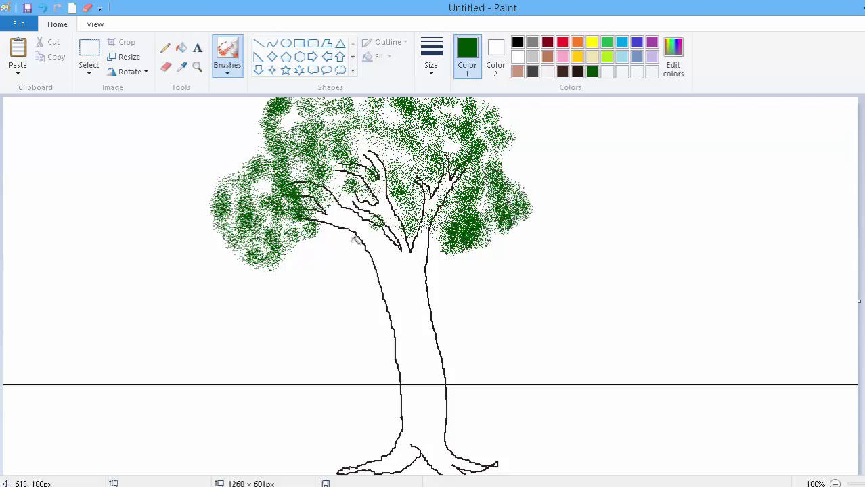
{"action": "mouse_move", "coordinate": [267, 254]}
{"action": "left_mouse_down"}
{"action": "mouse_move", "coordinate": [313, 241]}
{"action": "mouse_move", "coordinate": [248, 213]}
{"action": "mouse_move", "coordinate": [233, 171]}
{"action": "mouse_move", "coordinate": [270, 122]}
{"action": "left_mouse_up"}
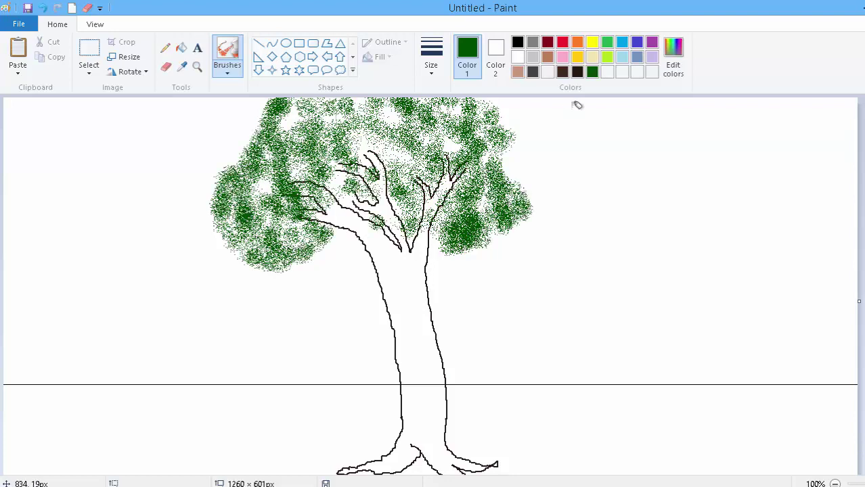
{"action": "mouse_move", "coordinate": [488, 102]}
{"action": "left_mouse_down"}
{"action": "mouse_move", "coordinate": [524, 132]}
{"action": "mouse_move", "coordinate": [511, 173]}
{"action": "mouse_move", "coordinate": [546, 174]}
{"action": "mouse_move", "coordinate": [506, 220]}
{"action": "left_mouse_up"}
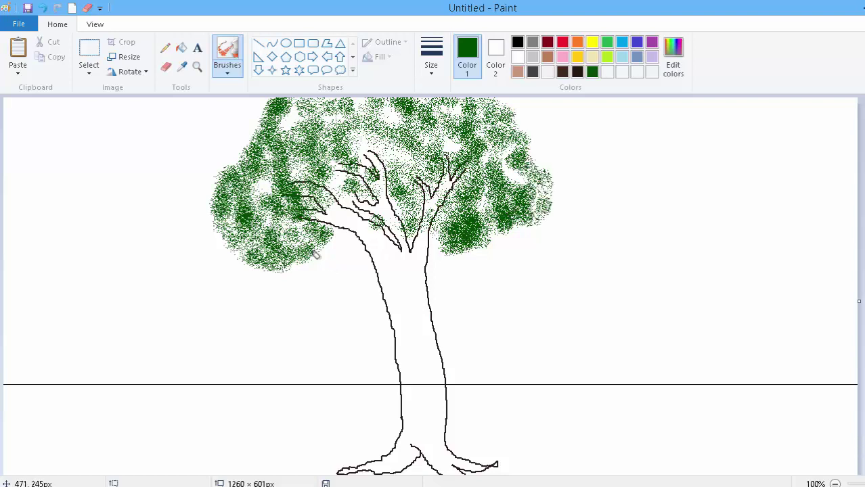
{"action": "mouse_move", "coordinate": [294, 250]}
{"action": "left_mouse_down"}
{"action": "mouse_move", "coordinate": [350, 252]}
{"action": "mouse_move", "coordinate": [265, 182]}
{"action": "mouse_move", "coordinate": [306, 122]}
{"action": "mouse_move", "coordinate": [373, 144]}
{"action": "mouse_move", "coordinate": [340, 140]}
{"action": "mouse_move", "coordinate": [525, 178]}
{"action": "mouse_move", "coordinate": [416, 177]}
{"action": "mouse_move", "coordinate": [438, 165]}
{"action": "mouse_move", "coordinate": [334, 168]}
{"action": "mouse_move", "coordinate": [366, 217]}
{"action": "mouse_move", "coordinate": [328, 103]}
{"action": "mouse_move", "coordinate": [351, 115]}
{"action": "mouse_move", "coordinate": [416, 96]}
{"action": "mouse_move", "coordinate": [296, 111]}
{"action": "mouse_move", "coordinate": [381, 122]}
{"action": "mouse_move", "coordinate": [515, 188]}
{"action": "mouse_move", "coordinate": [371, 188]}
{"action": "mouse_move", "coordinate": [360, 220]}
{"action": "mouse_move", "coordinate": [323, 221]}
{"action": "mouse_move", "coordinate": [478, 144]}
{"action": "mouse_move", "coordinate": [316, 161]}
{"action": "mouse_move", "coordinate": [399, 149]}
{"action": "mouse_move", "coordinate": [340, 210]}
{"action": "mouse_move", "coordinate": [279, 177]}
{"action": "mouse_move", "coordinate": [360, 172]}
{"action": "mouse_move", "coordinate": [370, 163]}
{"action": "mouse_move", "coordinate": [499, 165]}
{"action": "mouse_move", "coordinate": [447, 126]}
{"action": "left_mouse_up"}
Add a custom green with red 0, green 113 and blue 0, and spray it over the whole canopy
{"action": "left_click", "coordinate": [673, 60]}
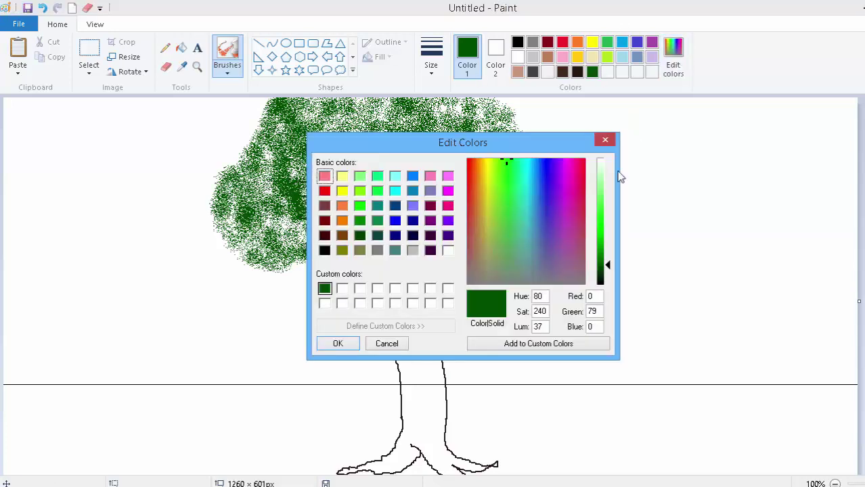
{"action": "left_click", "coordinate": [343, 290]}
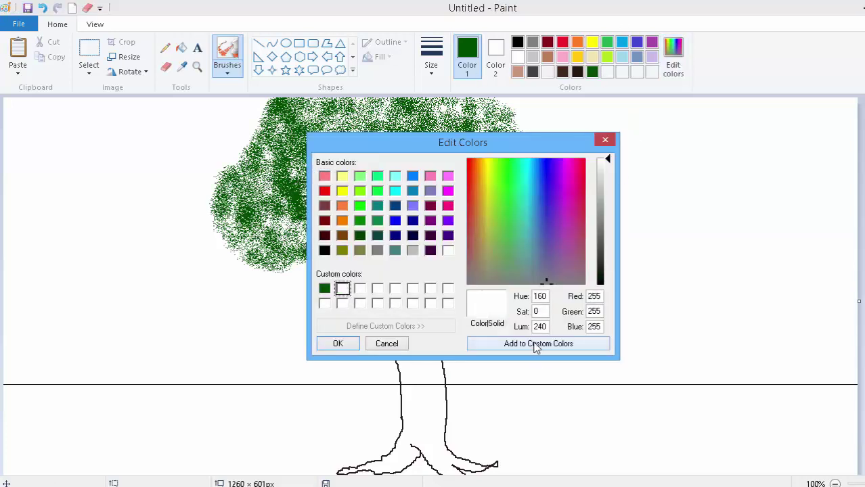
{"action": "left_click", "coordinate": [359, 221]}
{"action": "left_click", "coordinate": [606, 263]}
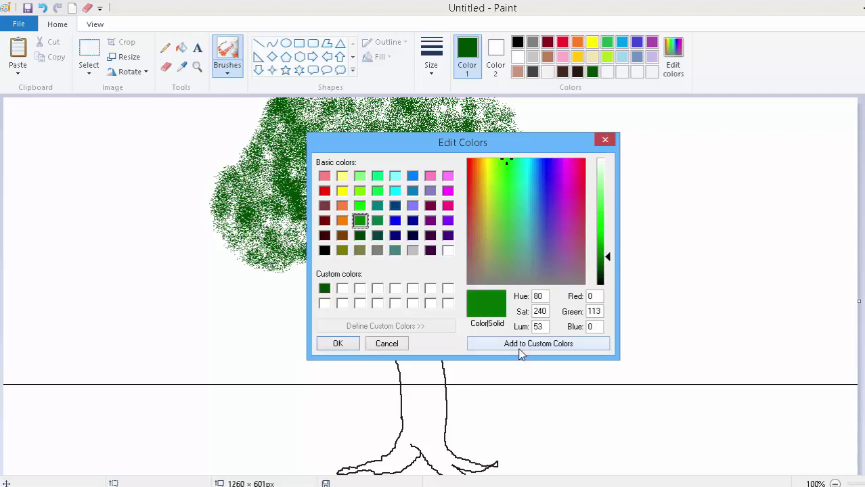
{"action": "left_click", "coordinate": [519, 344]}
{"action": "left_click", "coordinate": [338, 343]}
{"action": "mouse_move", "coordinate": [278, 190]}
{"action": "left_mouse_down"}
{"action": "mouse_move", "coordinate": [286, 225]}
{"action": "mouse_move", "coordinate": [234, 213]}
{"action": "mouse_move", "coordinate": [235, 201]}
{"action": "mouse_move", "coordinate": [282, 252]}
{"action": "mouse_move", "coordinate": [256, 203]}
{"action": "mouse_move", "coordinate": [235, 192]}
{"action": "mouse_move", "coordinate": [256, 192]}
{"action": "mouse_move", "coordinate": [269, 154]}
{"action": "mouse_move", "coordinate": [258, 167]}
{"action": "mouse_move", "coordinate": [289, 147]}
{"action": "mouse_move", "coordinate": [305, 112]}
{"action": "mouse_move", "coordinate": [406, 132]}
{"action": "mouse_move", "coordinate": [468, 121]}
{"action": "mouse_move", "coordinate": [511, 159]}
{"action": "left_mouse_up"}
{"action": "mouse_move", "coordinate": [468, 83]}
{"action": "left_mouse_down"}
{"action": "mouse_move", "coordinate": [332, 171]}
{"action": "mouse_move", "coordinate": [320, 220]}
{"action": "mouse_move", "coordinate": [297, 229]}
{"action": "mouse_move", "coordinate": [441, 195]}
{"action": "mouse_move", "coordinate": [449, 226]}
{"action": "mouse_move", "coordinate": [408, 210]}
{"action": "mouse_move", "coordinate": [350, 133]}
{"action": "mouse_move", "coordinate": [336, 134]}
{"action": "mouse_move", "coordinate": [362, 98]}
{"action": "mouse_move", "coordinate": [391, 121]}
{"action": "mouse_move", "coordinate": [482, 94]}
{"action": "mouse_move", "coordinate": [542, 203]}
{"action": "mouse_move", "coordinate": [483, 209]}
{"action": "mouse_move", "coordinate": [465, 177]}
{"action": "mouse_move", "coordinate": [431, 183]}
{"action": "mouse_move", "coordinate": [446, 180]}
{"action": "mouse_move", "coordinate": [428, 144]}
{"action": "mouse_move", "coordinate": [358, 161]}
{"action": "mouse_move", "coordinate": [395, 211]}
{"action": "mouse_move", "coordinate": [487, 109]}
{"action": "mouse_move", "coordinate": [442, 98]}
{"action": "mouse_move", "coordinate": [348, 212]}
{"action": "mouse_move", "coordinate": [391, 212]}
{"action": "mouse_move", "coordinate": [386, 230]}
{"action": "mouse_move", "coordinate": [493, 190]}
{"action": "left_mouse_up"}
{"action": "left_click", "coordinate": [564, 73]}
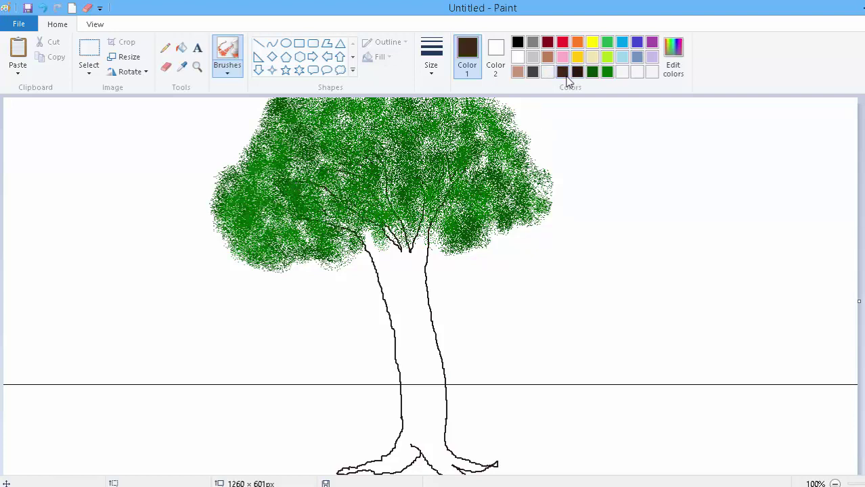
{"action": "left_click", "coordinate": [181, 48]}
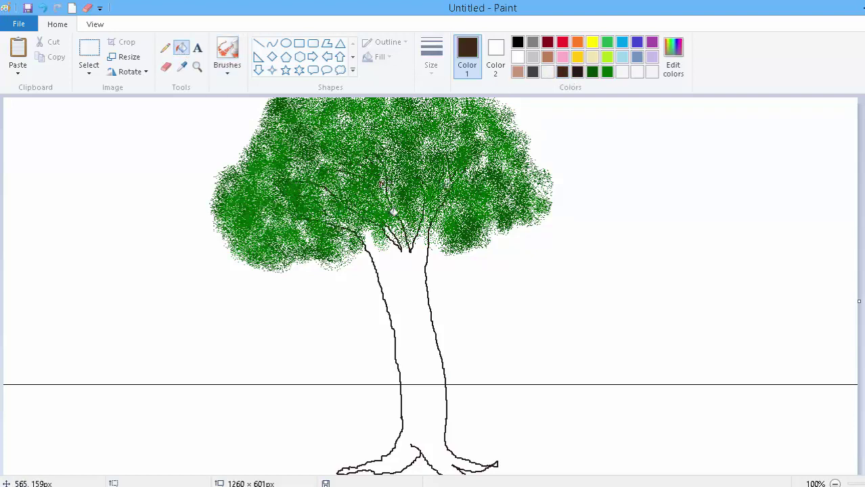
{"action": "left_click", "coordinate": [42, 7]}
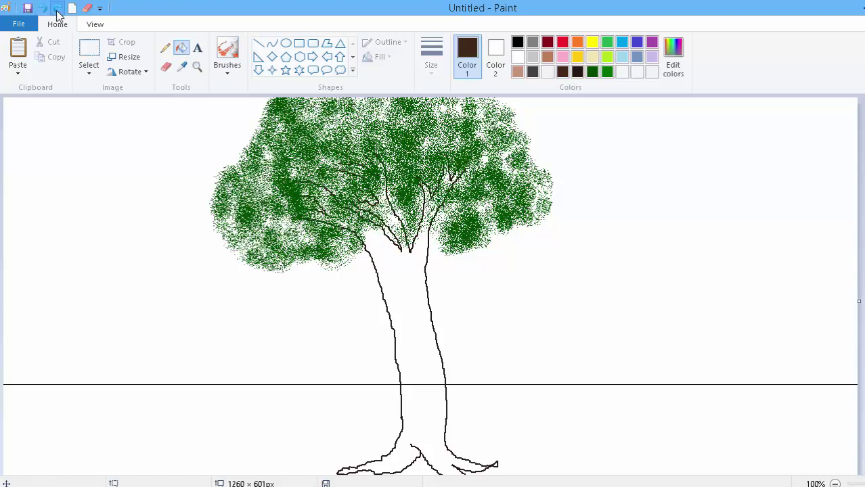
{"action": "left_click", "coordinate": [57, 7]}
{"action": "left_click", "coordinate": [227, 51]}
{"action": "left_click", "coordinate": [607, 72]}
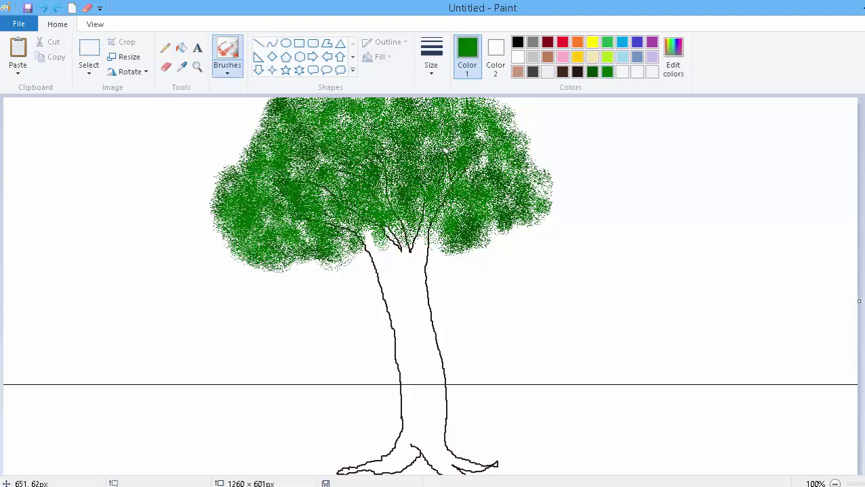
Airbrush more custom green, palette green and lime highlights in patches across the canopy
{"action": "mouse_move", "coordinate": [445, 149]}
{"action": "left_mouse_down"}
{"action": "mouse_move", "coordinate": [497, 134]}
{"action": "mouse_move", "coordinate": [360, 113]}
{"action": "mouse_move", "coordinate": [316, 152]}
{"action": "mouse_move", "coordinate": [277, 158]}
{"action": "mouse_move", "coordinate": [331, 160]}
{"action": "mouse_move", "coordinate": [459, 118]}
{"action": "mouse_move", "coordinate": [480, 128]}
{"action": "mouse_move", "coordinate": [325, 140]}
{"action": "mouse_move", "coordinate": [261, 205]}
{"action": "mouse_move", "coordinate": [282, 201]}
{"action": "mouse_move", "coordinate": [336, 129]}
{"action": "mouse_move", "coordinate": [309, 121]}
{"action": "mouse_move", "coordinate": [355, 127]}
{"action": "mouse_move", "coordinate": [379, 110]}
{"action": "mouse_move", "coordinate": [442, 121]}
{"action": "mouse_move", "coordinate": [365, 161]}
{"action": "mouse_move", "coordinate": [324, 212]}
{"action": "mouse_move", "coordinate": [278, 221]}
{"action": "mouse_move", "coordinate": [250, 205]}
{"action": "mouse_move", "coordinate": [377, 169]}
{"action": "mouse_move", "coordinate": [441, 185]}
{"action": "mouse_move", "coordinate": [500, 149]}
{"action": "mouse_move", "coordinate": [552, 189]}
{"action": "mouse_move", "coordinate": [400, 211]}
{"action": "mouse_move", "coordinate": [430, 135]}
{"action": "mouse_move", "coordinate": [465, 91]}
{"action": "mouse_move", "coordinate": [319, 124]}
{"action": "mouse_move", "coordinate": [309, 174]}
{"action": "mouse_move", "coordinate": [274, 192]}
{"action": "mouse_move", "coordinate": [363, 149]}
{"action": "mouse_move", "coordinate": [449, 133]}
{"action": "mouse_move", "coordinate": [490, 144]}
{"action": "mouse_move", "coordinate": [375, 135]}
{"action": "mouse_move", "coordinate": [300, 117]}
{"action": "mouse_move", "coordinate": [272, 191]}
{"action": "mouse_move", "coordinate": [292, 219]}
{"action": "mouse_move", "coordinate": [339, 210]}
{"action": "mouse_move", "coordinate": [378, 164]}
{"action": "mouse_move", "coordinate": [429, 143]}
{"action": "mouse_move", "coordinate": [517, 197]}
{"action": "mouse_move", "coordinate": [367, 209]}
{"action": "mouse_move", "coordinate": [360, 231]}
{"action": "mouse_move", "coordinate": [392, 212]}
{"action": "mouse_move", "coordinate": [470, 216]}
{"action": "mouse_move", "coordinate": [493, 197]}
{"action": "mouse_move", "coordinate": [491, 115]}
{"action": "left_mouse_up"}
{"action": "left_click", "coordinate": [607, 42]}
{"action": "left_click", "coordinate": [607, 56]}
{"action": "mouse_move", "coordinate": [270, 143]}
{"action": "left_mouse_down"}
{"action": "mouse_move", "coordinate": [305, 125]}
{"action": "mouse_move", "coordinate": [242, 240]}
{"action": "mouse_move", "coordinate": [240, 226]}
{"action": "mouse_move", "coordinate": [271, 198]}
{"action": "mouse_move", "coordinate": [339, 236]}
{"action": "left_mouse_up"}
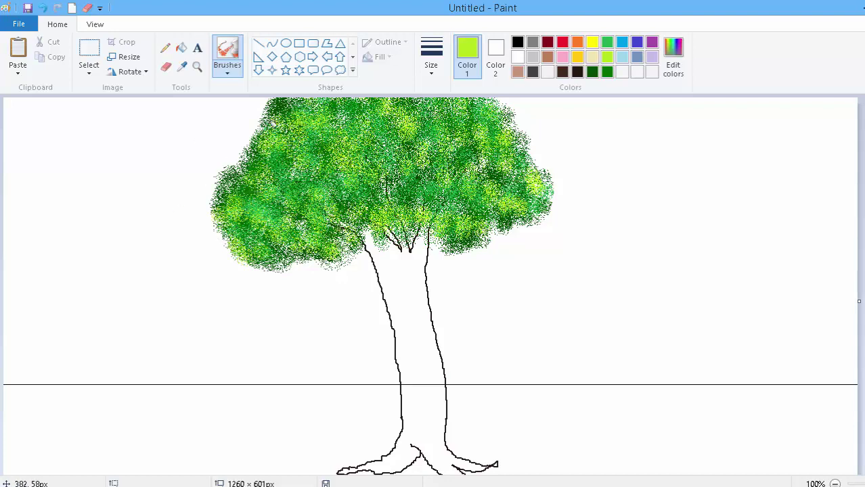
{"action": "left_click", "coordinate": [607, 44]}
{"action": "mouse_move", "coordinate": [274, 128]}
{"action": "left_mouse_down"}
{"action": "mouse_move", "coordinate": [312, 98]}
{"action": "mouse_move", "coordinate": [382, 153]}
{"action": "mouse_move", "coordinate": [484, 148]}
{"action": "left_mouse_up"}
Soften the lime highlights by spraying the custom mid-green over the middle of the canopy
{"action": "left_click", "coordinate": [607, 73]}
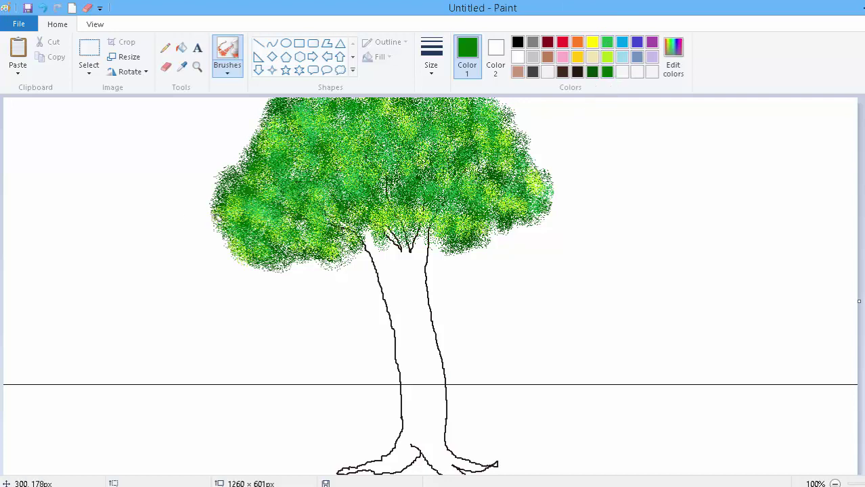
{"action": "mouse_move", "coordinate": [278, 130]}
{"action": "left_mouse_down"}
{"action": "mouse_move", "coordinate": [299, 104]}
{"action": "mouse_move", "coordinate": [363, 157]}
{"action": "mouse_move", "coordinate": [402, 114]}
{"action": "mouse_move", "coordinate": [491, 128]}
{"action": "left_mouse_up"}
{"action": "mouse_move", "coordinate": [262, 154]}
{"action": "left_mouse_down"}
{"action": "mouse_move", "coordinate": [293, 161]}
{"action": "mouse_move", "coordinate": [330, 215]}
{"action": "mouse_move", "coordinate": [352, 180]}
{"action": "mouse_move", "coordinate": [390, 178]}
{"action": "mouse_move", "coordinate": [415, 155]}
{"action": "mouse_move", "coordinate": [484, 179]}
{"action": "left_mouse_up"}
{"action": "mouse_move", "coordinate": [332, 184]}
{"action": "left_mouse_down"}
{"action": "mouse_move", "coordinate": [248, 215]}
{"action": "mouse_move", "coordinate": [334, 235]}
{"action": "mouse_move", "coordinate": [394, 211]}
{"action": "mouse_move", "coordinate": [528, 189]}
{"action": "mouse_move", "coordinate": [463, 221]}
{"action": "mouse_move", "coordinate": [480, 184]}
{"action": "left_mouse_up"}
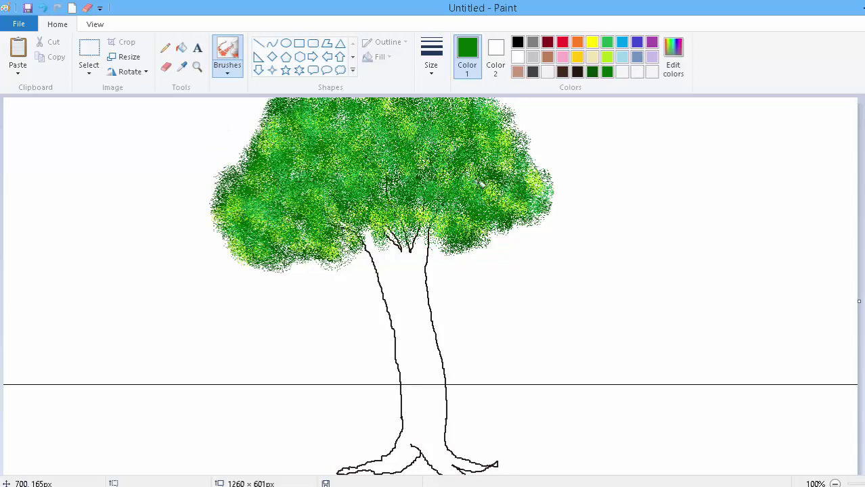
{"action": "mouse_move", "coordinate": [297, 227]}
{"action": "left_mouse_down"}
{"action": "mouse_move", "coordinate": [334, 101]}
{"action": "mouse_move", "coordinate": [316, 161]}
{"action": "left_mouse_up"}
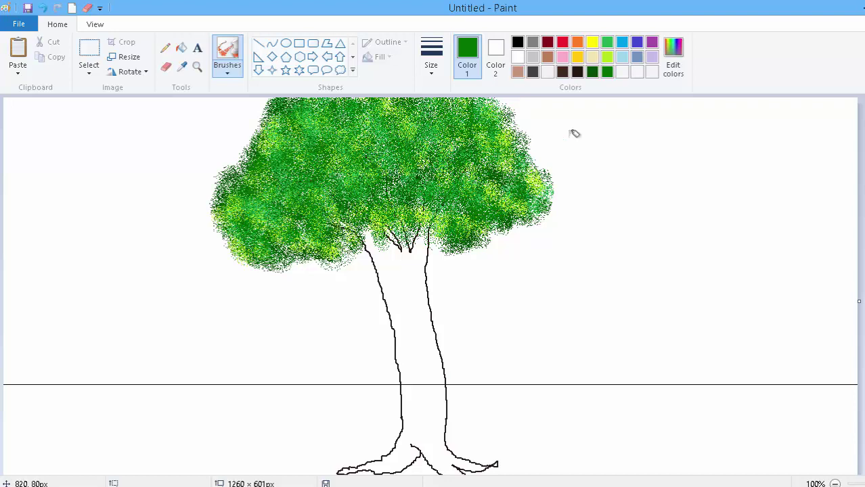
Fill the trunk and roots above and below the ground line with the very dark brown
{"action": "left_click", "coordinate": [575, 73]}
{"action": "left_click", "coordinate": [181, 48]}
{"action": "left_click", "coordinate": [409, 286]}
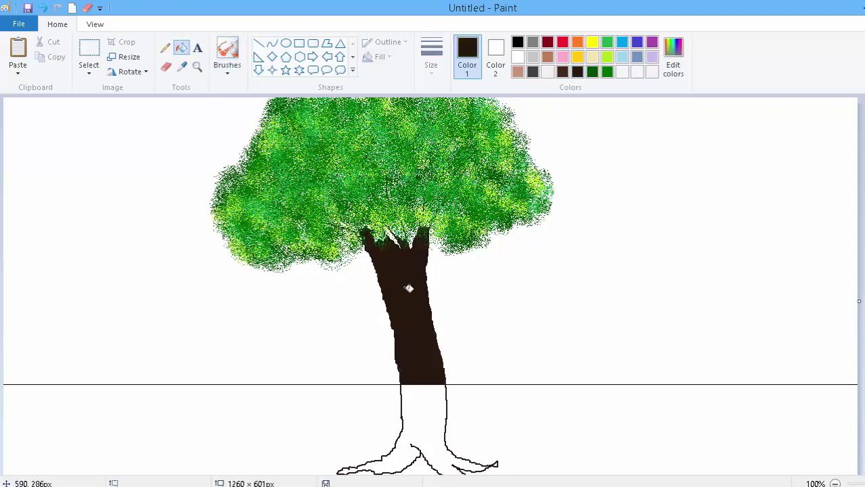
{"action": "left_click", "coordinate": [437, 401]}
Cover the white gap at the right root tip with a small dark brown Eraser, and remove the ground line
{"action": "left_click", "coordinate": [495, 54]}
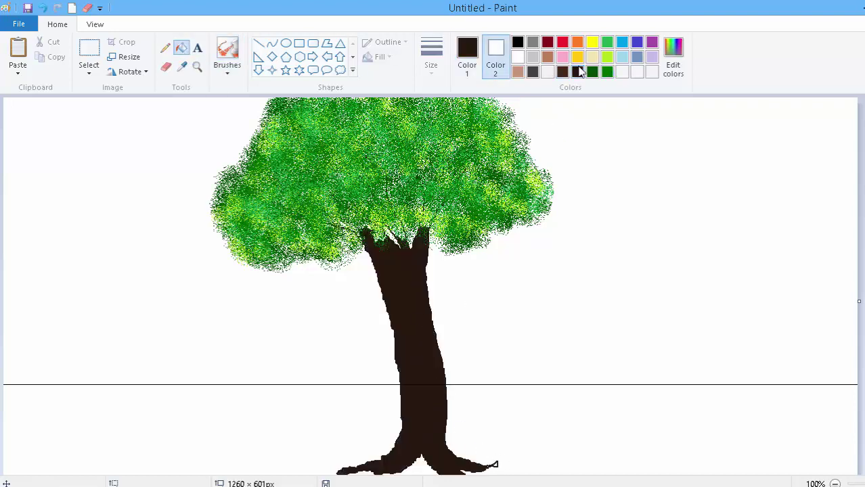
{"action": "left_click", "coordinate": [577, 72]}
{"action": "left_click", "coordinate": [166, 66]}
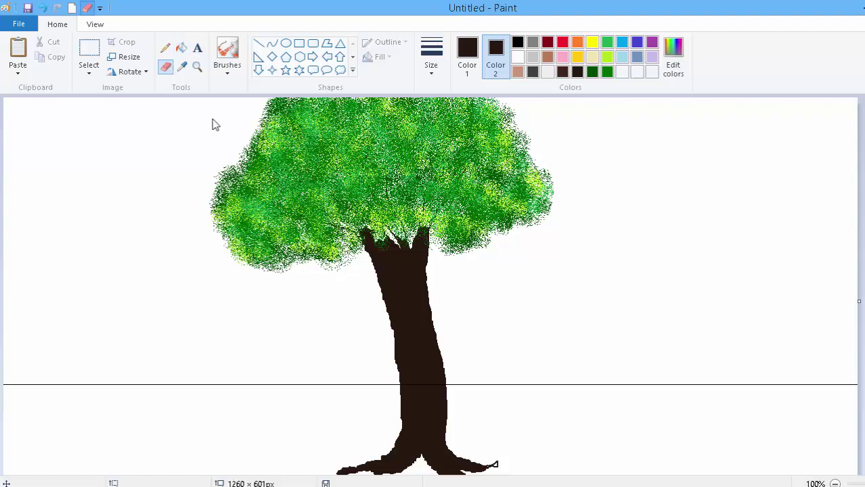
{"action": "left_click", "coordinate": [41, 8]}
{"action": "left_click", "coordinate": [431, 65]}
{"action": "left_click", "coordinate": [440, 102]}
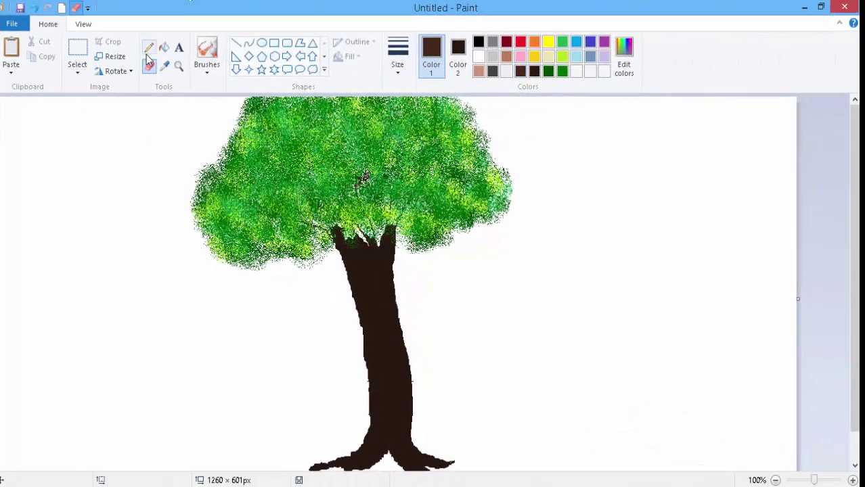
Outline a strip along the lower right side of the trunk and root in lighter brown, and fill it
{"action": "left_click", "coordinate": [149, 48]}
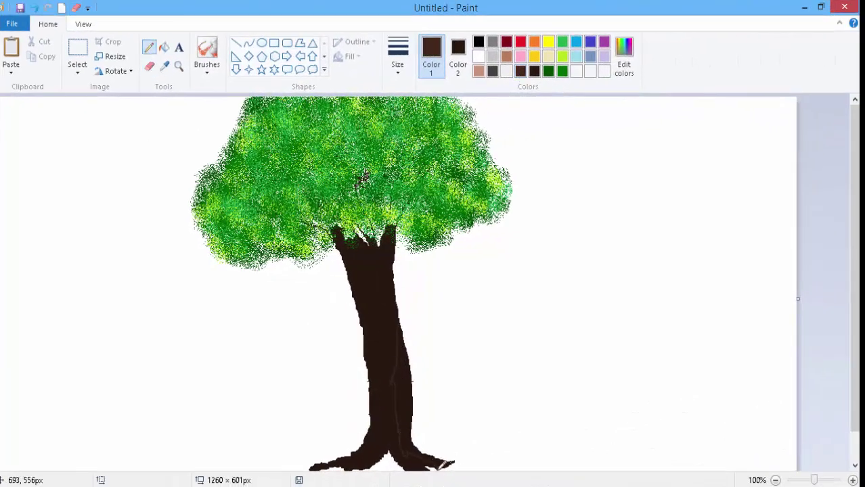
{"action": "left_click", "coordinate": [164, 47]}
{"action": "left_click", "coordinate": [413, 414]}
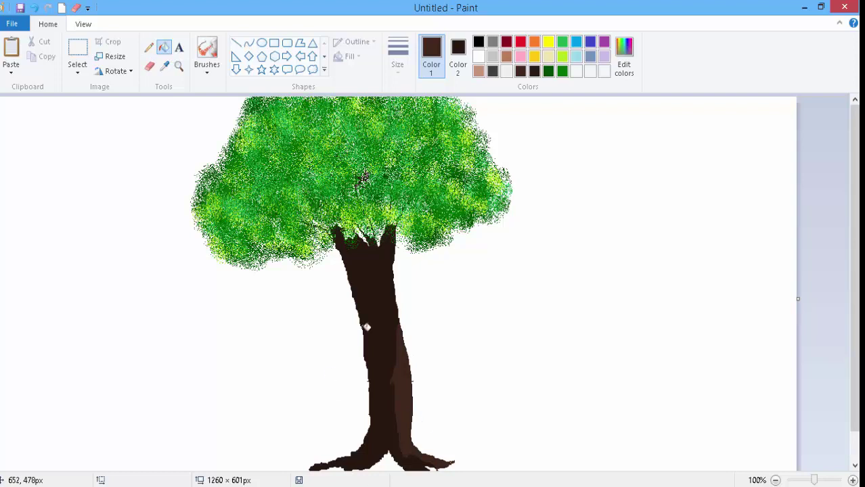
{"action": "left_click", "coordinate": [149, 47]}
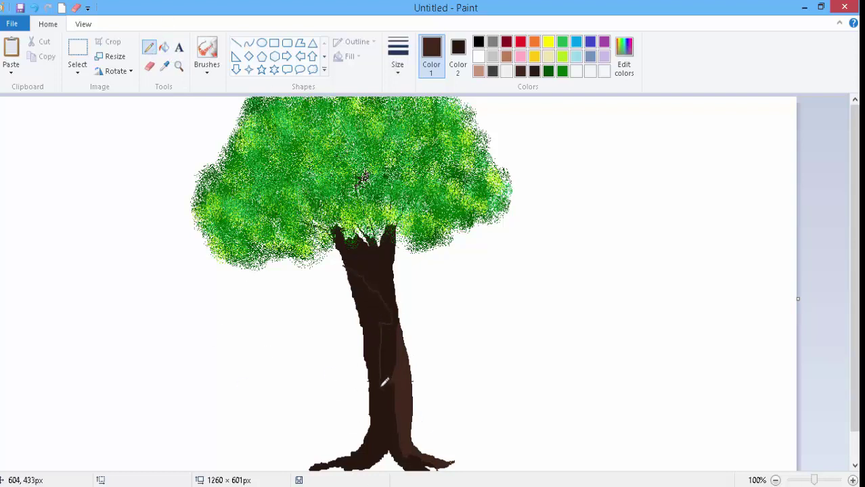
{"action": "left_click", "coordinate": [165, 48]}
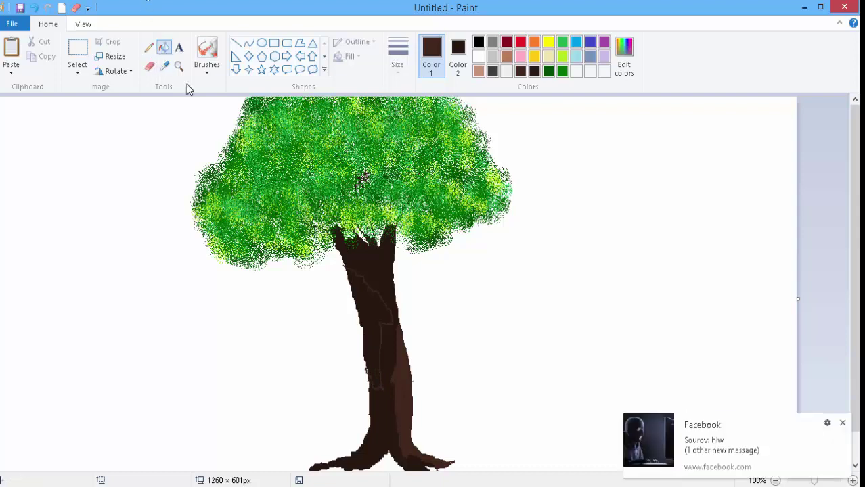
{"action": "left_click", "coordinate": [374, 312]}
{"action": "left_click", "coordinate": [843, 423]}
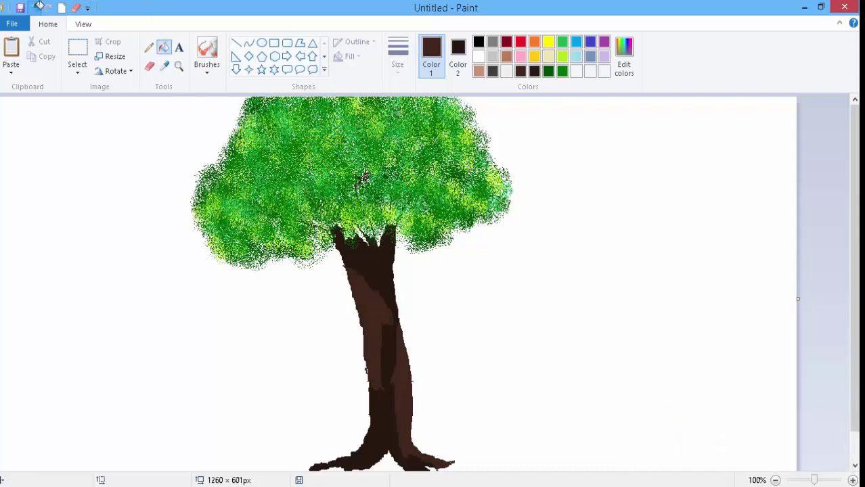
{"action": "left_click", "coordinate": [35, 8]}
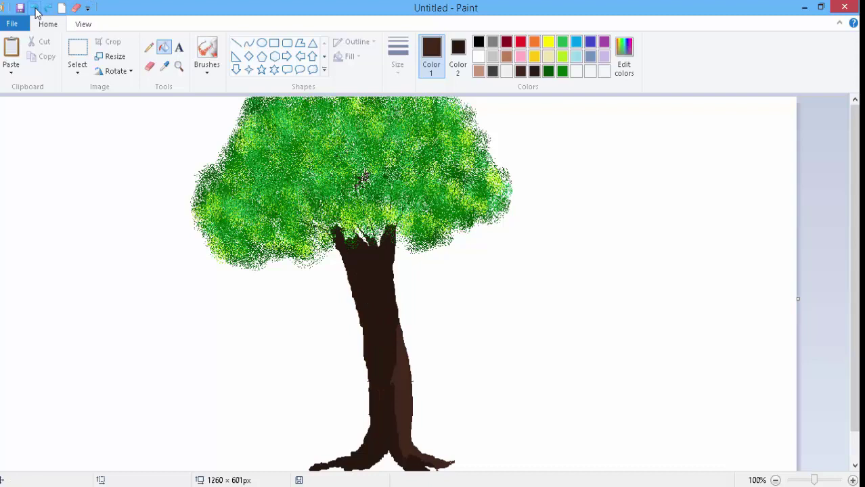
Fill the whole trunk and its roots with the lighter brown
{"action": "left_click", "coordinate": [150, 49]}
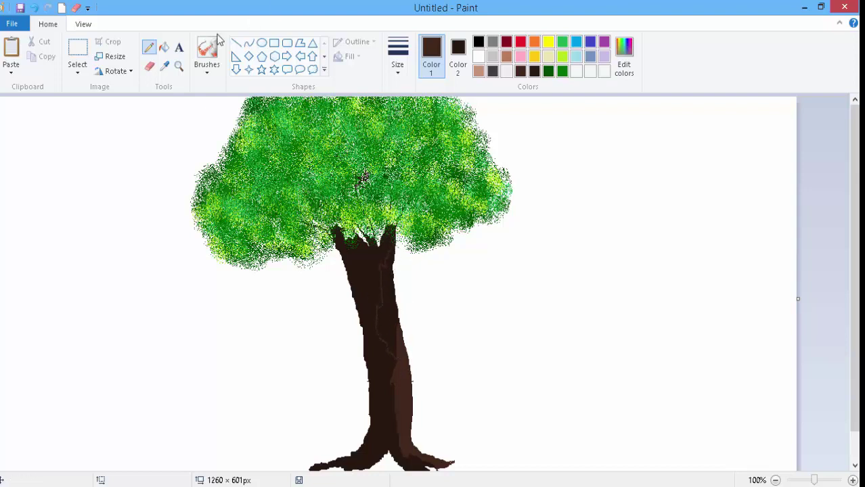
{"action": "left_click", "coordinate": [163, 48]}
{"action": "left_click", "coordinate": [385, 308]}
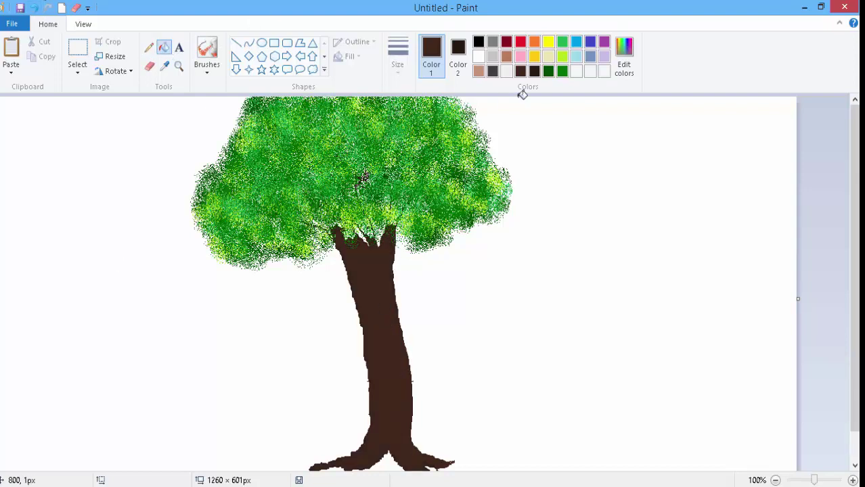
Outline a shadow along the left base of the trunk and left root in very dark brown, and fill it
{"action": "left_click", "coordinate": [534, 71]}
{"action": "left_click", "coordinate": [149, 48]}
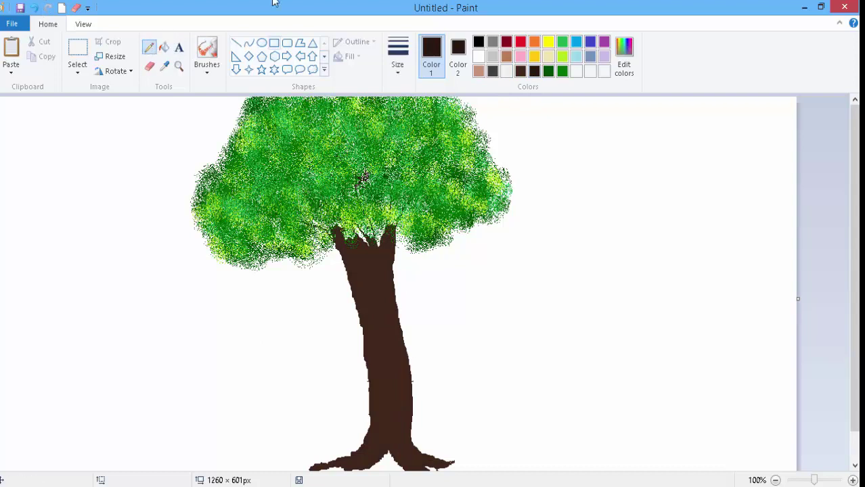
{"action": "left_click", "coordinate": [398, 71]}
{"action": "left_click", "coordinate": [431, 108]}
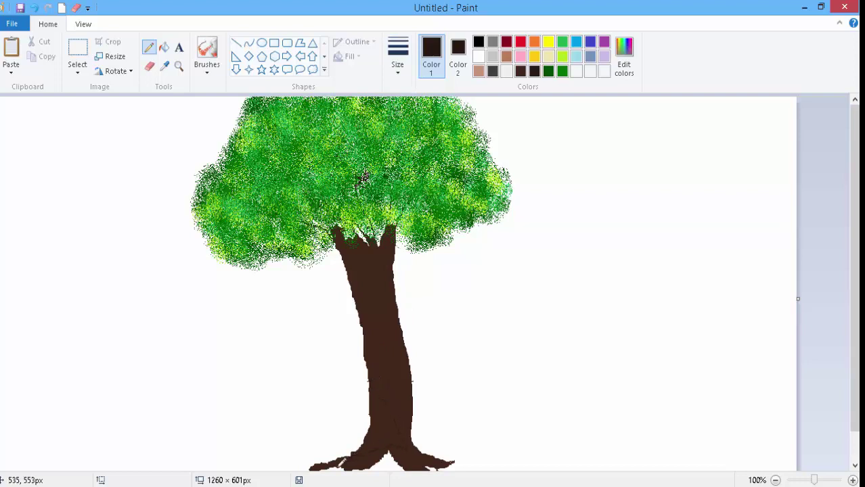
{"action": "left_click", "coordinate": [164, 47]}
{"action": "left_click", "coordinate": [377, 432]}
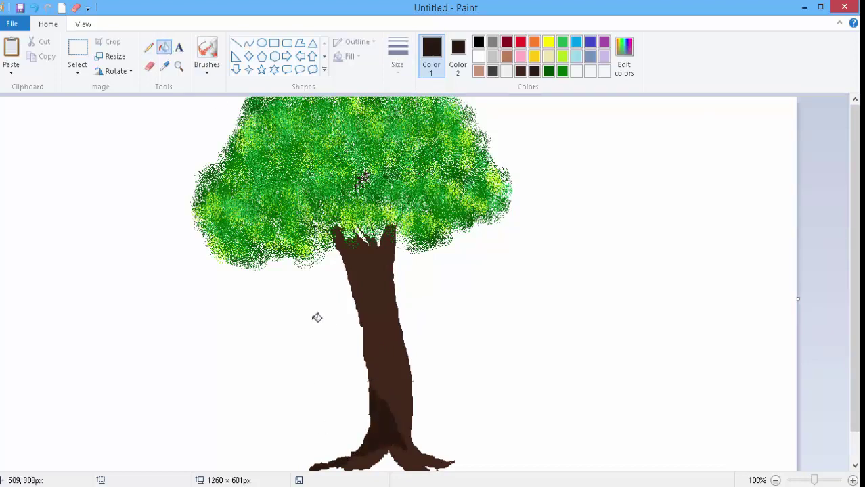
Outline a second very dark brown shadow patch across the trunk just above the base shadow, and fill it
{"action": "left_click", "coordinate": [152, 47]}
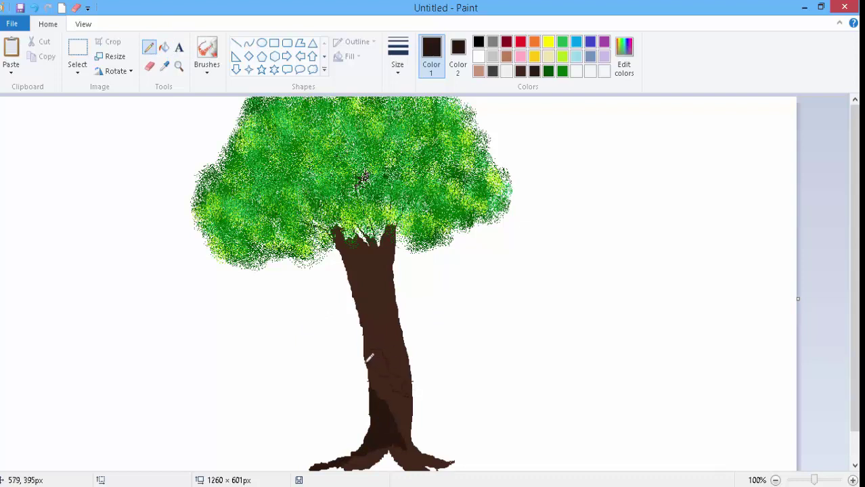
{"action": "left_click", "coordinate": [164, 48]}
{"action": "left_click", "coordinate": [371, 342]}
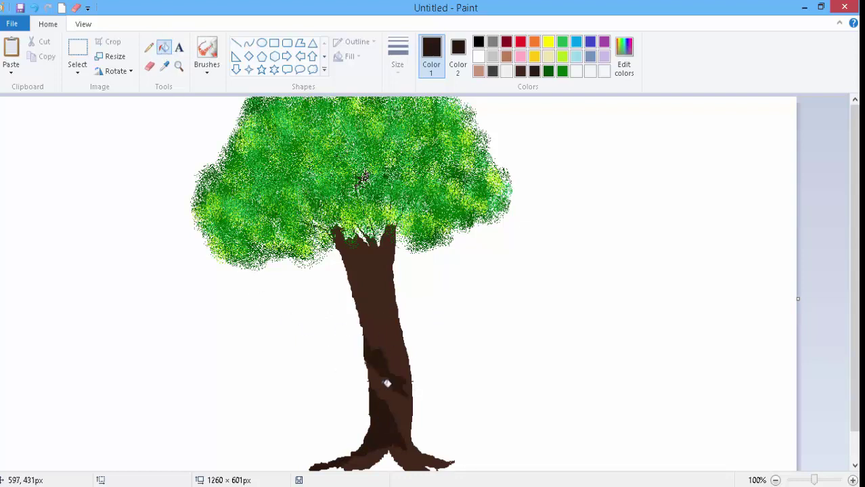
Spray a dark green airbrushed strip of grass and bushes across the full canvas width, over the tree roots
{"action": "left_click", "coordinate": [206, 54]}
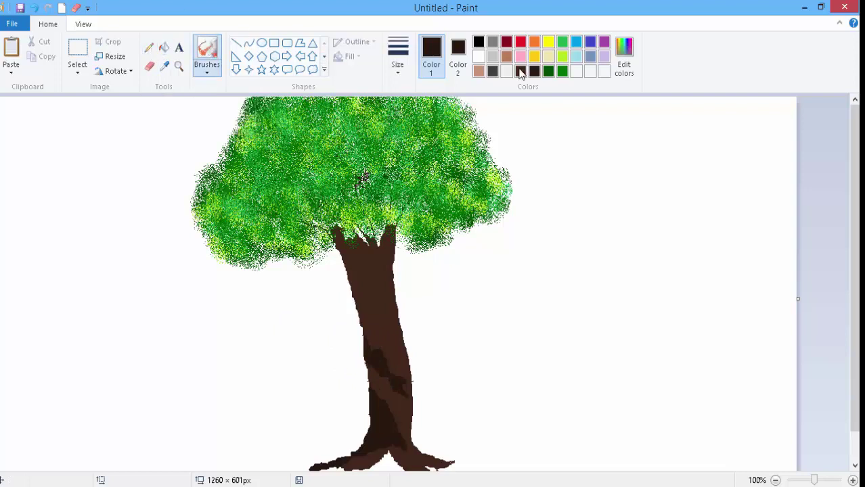
{"action": "left_click", "coordinate": [551, 72]}
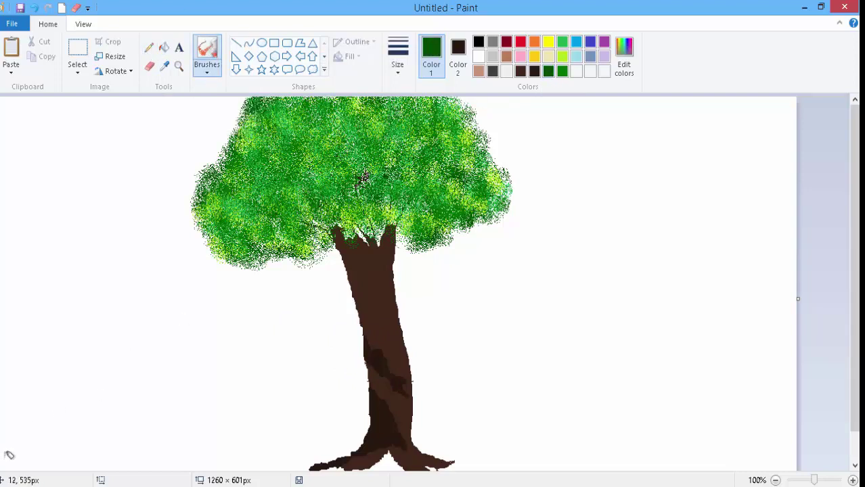
{"action": "mouse_move", "coordinate": [10, 455]}
{"action": "left_mouse_down"}
{"action": "mouse_move", "coordinate": [42, 460]}
{"action": "mouse_move", "coordinate": [23, 425]}
{"action": "mouse_move", "coordinate": [48, 435]}
{"action": "mouse_move", "coordinate": [61, 459]}
{"action": "mouse_move", "coordinate": [74, 432]}
{"action": "mouse_move", "coordinate": [122, 459]}
{"action": "mouse_move", "coordinate": [135, 448]}
{"action": "mouse_move", "coordinate": [166, 473]}
{"action": "mouse_move", "coordinate": [186, 446]}
{"action": "mouse_move", "coordinate": [249, 441]}
{"action": "mouse_move", "coordinate": [243, 447]}
{"action": "mouse_move", "coordinate": [251, 439]}
{"action": "mouse_move", "coordinate": [307, 470]}
{"action": "mouse_move", "coordinate": [328, 436]}
{"action": "mouse_move", "coordinate": [336, 465]}
{"action": "mouse_move", "coordinate": [361, 462]}
{"action": "mouse_move", "coordinate": [340, 445]}
{"action": "mouse_move", "coordinate": [363, 461]}
{"action": "mouse_move", "coordinate": [358, 438]}
{"action": "mouse_move", "coordinate": [437, 469]}
{"action": "mouse_move", "coordinate": [433, 449]}
{"action": "mouse_move", "coordinate": [479, 466]}
{"action": "mouse_move", "coordinate": [494, 450]}
{"action": "mouse_move", "coordinate": [508, 465]}
{"action": "mouse_move", "coordinate": [533, 466]}
{"action": "mouse_move", "coordinate": [549, 435]}
{"action": "mouse_move", "coordinate": [572, 468]}
{"action": "mouse_move", "coordinate": [583, 418]}
{"action": "mouse_move", "coordinate": [666, 454]}
{"action": "mouse_move", "coordinate": [674, 435]}
{"action": "mouse_move", "coordinate": [717, 461]}
{"action": "mouse_move", "coordinate": [736, 436]}
{"action": "mouse_move", "coordinate": [796, 446]}
{"action": "mouse_move", "coordinate": [753, 418]}
{"action": "mouse_move", "coordinate": [726, 466]}
{"action": "mouse_move", "coordinate": [688, 455]}
{"action": "mouse_move", "coordinate": [646, 461]}
{"action": "mouse_move", "coordinate": [474, 417]}
{"action": "mouse_move", "coordinate": [724, 413]}
{"action": "mouse_move", "coordinate": [756, 397]}
{"action": "mouse_move", "coordinate": [794, 408]}
{"action": "mouse_move", "coordinate": [692, 371]}
{"action": "mouse_move", "coordinate": [704, 391]}
{"action": "mouse_move", "coordinate": [612, 412]}
{"action": "mouse_move", "coordinate": [447, 412]}
{"action": "mouse_move", "coordinate": [403, 433]}
{"action": "mouse_move", "coordinate": [13, 420]}
{"action": "mouse_move", "coordinate": [80, 412]}
{"action": "mouse_move", "coordinate": [166, 423]}
{"action": "mouse_move", "coordinate": [265, 406]}
{"action": "mouse_move", "coordinate": [352, 430]}
{"action": "mouse_move", "coordinate": [280, 430]}
{"action": "mouse_move", "coordinate": [204, 412]}
{"action": "mouse_move", "coordinate": [54, 446]}
{"action": "left_mouse_up"}
{"action": "mouse_move", "coordinate": [242, 436]}
{"action": "left_mouse_down"}
{"action": "mouse_move", "coordinate": [212, 416]}
{"action": "mouse_move", "coordinate": [82, 395]}
{"action": "mouse_move", "coordinate": [188, 444]}
{"action": "mouse_move", "coordinate": [301, 423]}
{"action": "left_mouse_up"}
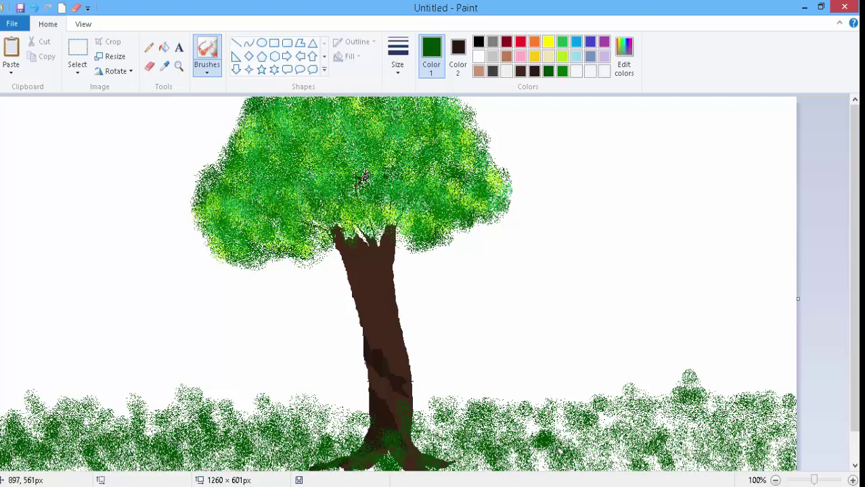
{"action": "mouse_move", "coordinate": [550, 443]}
{"action": "left_mouse_down"}
{"action": "mouse_move", "coordinate": [606, 446]}
{"action": "mouse_move", "coordinate": [687, 407]}
{"action": "mouse_move", "coordinate": [563, 421]}
{"action": "mouse_move", "coordinate": [415, 399]}
{"action": "left_mouse_up"}
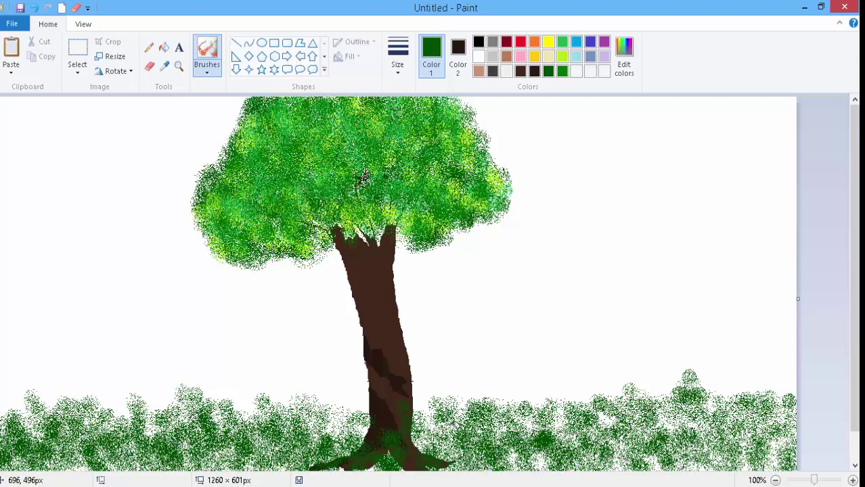
{"action": "mouse_move", "coordinate": [471, 432]}
{"action": "left_mouse_down"}
{"action": "mouse_move", "coordinate": [37, 445]}
{"action": "mouse_move", "coordinate": [244, 426]}
{"action": "mouse_move", "coordinate": [89, 423]}
{"action": "mouse_move", "coordinate": [210, 446]}
{"action": "mouse_move", "coordinate": [381, 446]}
{"action": "left_mouse_up"}
{"action": "mouse_move", "coordinate": [498, 454]}
{"action": "left_mouse_down"}
{"action": "mouse_move", "coordinate": [564, 403]}
{"action": "mouse_move", "coordinate": [453, 406]}
{"action": "mouse_move", "coordinate": [613, 413]}
{"action": "mouse_move", "coordinate": [684, 464]}
{"action": "mouse_move", "coordinate": [751, 463]}
{"action": "mouse_move", "coordinate": [744, 450]}
{"action": "mouse_move", "coordinate": [793, 432]}
{"action": "mouse_move", "coordinate": [456, 457]}
{"action": "mouse_move", "coordinate": [187, 460]}
{"action": "mouse_move", "coordinate": [103, 460]}
{"action": "mouse_move", "coordinate": [93, 441]}
{"action": "left_mouse_up"}
Layer the custom mid-green and then the brighter green over the grass with the airbrush
{"action": "left_click", "coordinate": [562, 71]}
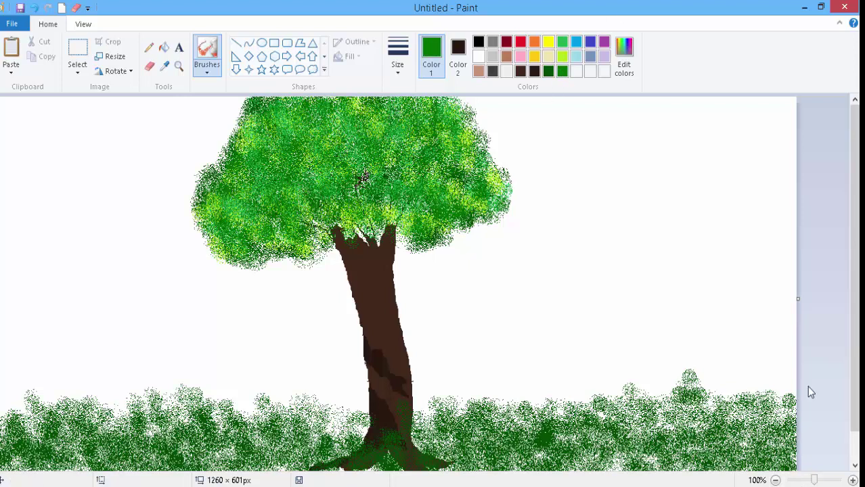
{"action": "mouse_move", "coordinate": [807, 386]}
{"action": "left_mouse_down"}
{"action": "mouse_move", "coordinate": [797, 439]}
{"action": "mouse_move", "coordinate": [687, 446]}
{"action": "mouse_move", "coordinate": [643, 479]}
{"action": "mouse_move", "coordinate": [629, 436]}
{"action": "mouse_move", "coordinate": [618, 458]}
{"action": "mouse_move", "coordinate": [577, 436]}
{"action": "mouse_move", "coordinate": [567, 458]}
{"action": "left_mouse_up"}
{"action": "mouse_move", "coordinate": [471, 433]}
{"action": "left_mouse_down"}
{"action": "mouse_move", "coordinate": [327, 449]}
{"action": "mouse_move", "coordinate": [251, 471]}
{"action": "mouse_move", "coordinate": [178, 441]}
{"action": "mouse_move", "coordinate": [15, 462]}
{"action": "mouse_move", "coordinate": [68, 441]}
{"action": "mouse_move", "coordinate": [60, 428]}
{"action": "mouse_move", "coordinate": [27, 437]}
{"action": "mouse_move", "coordinate": [49, 426]}
{"action": "mouse_move", "coordinate": [125, 429]}
{"action": "mouse_move", "coordinate": [188, 415]}
{"action": "mouse_move", "coordinate": [179, 406]}
{"action": "mouse_move", "coordinate": [144, 420]}
{"action": "mouse_move", "coordinate": [225, 431]}
{"action": "mouse_move", "coordinate": [223, 468]}
{"action": "mouse_move", "coordinate": [304, 429]}
{"action": "mouse_move", "coordinate": [361, 433]}
{"action": "mouse_move", "coordinate": [413, 418]}
{"action": "mouse_move", "coordinate": [396, 434]}
{"action": "mouse_move", "coordinate": [324, 439]}
{"action": "left_mouse_up"}
{"action": "mouse_move", "coordinate": [501, 424]}
{"action": "left_mouse_down"}
{"action": "mouse_move", "coordinate": [691, 409]}
{"action": "mouse_move", "coordinate": [757, 419]}
{"action": "mouse_move", "coordinate": [433, 435]}
{"action": "left_mouse_up"}
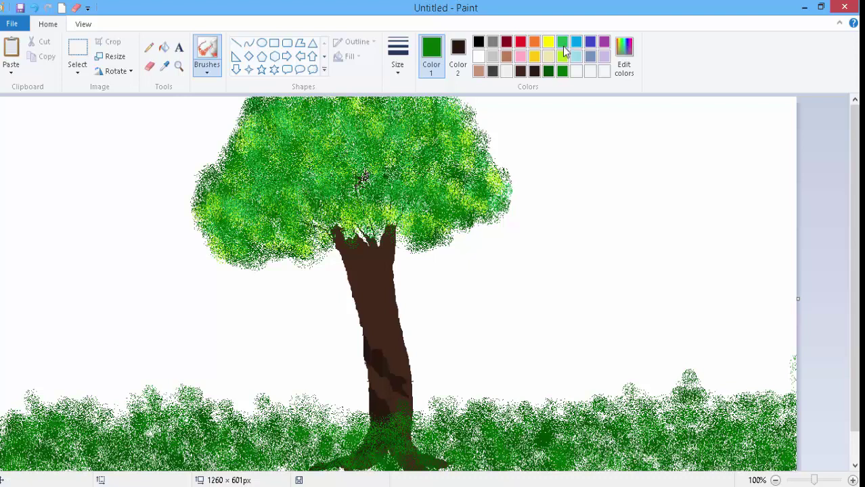
{"action": "mouse_move", "coordinate": [778, 433]}
{"action": "left_mouse_down"}
{"action": "mouse_move", "coordinate": [747, 404]}
{"action": "mouse_move", "coordinate": [722, 431]}
{"action": "mouse_move", "coordinate": [675, 452]}
{"action": "mouse_move", "coordinate": [634, 400]}
{"action": "mouse_move", "coordinate": [642, 415]}
{"action": "mouse_move", "coordinate": [682, 427]}
{"action": "mouse_move", "coordinate": [612, 471]}
{"action": "mouse_move", "coordinate": [621, 455]}
{"action": "mouse_move", "coordinate": [575, 442]}
{"action": "mouse_move", "coordinate": [573, 464]}
{"action": "mouse_move", "coordinate": [533, 470]}
{"action": "mouse_move", "coordinate": [510, 450]}
{"action": "mouse_move", "coordinate": [469, 436]}
{"action": "mouse_move", "coordinate": [432, 439]}
{"action": "mouse_move", "coordinate": [379, 422]}
{"action": "mouse_move", "coordinate": [353, 436]}
{"action": "mouse_move", "coordinate": [12, 445]}
{"action": "mouse_move", "coordinate": [93, 451]}
{"action": "mouse_move", "coordinate": [156, 418]}
{"action": "mouse_move", "coordinate": [169, 455]}
{"action": "mouse_move", "coordinate": [322, 462]}
{"action": "left_mouse_up"}
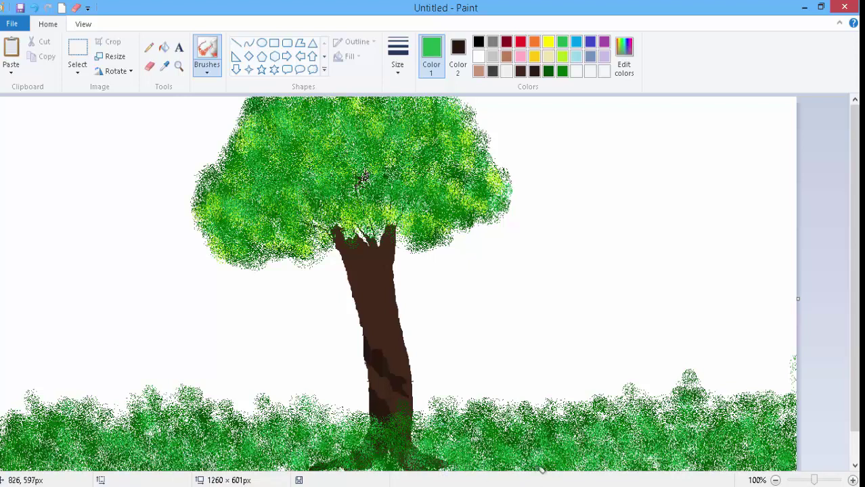
Spray dark green and then lime highlights across the grass strip
{"action": "left_click", "coordinate": [548, 71]}
{"action": "mouse_move", "coordinate": [764, 433]}
{"action": "left_mouse_down"}
{"action": "mouse_move", "coordinate": [729, 453]}
{"action": "mouse_move", "coordinate": [638, 417]}
{"action": "mouse_move", "coordinate": [458, 468]}
{"action": "mouse_move", "coordinate": [277, 455]}
{"action": "left_mouse_up"}
{"action": "left_click", "coordinate": [561, 58]}
{"action": "mouse_move", "coordinate": [41, 426]}
{"action": "left_mouse_down"}
{"action": "mouse_move", "coordinate": [14, 439]}
{"action": "mouse_move", "coordinate": [91, 435]}
{"action": "mouse_move", "coordinate": [225, 458]}
{"action": "mouse_move", "coordinate": [400, 451]}
{"action": "mouse_move", "coordinate": [662, 429]}
{"action": "mouse_move", "coordinate": [705, 408]}
{"action": "mouse_move", "coordinate": [809, 437]}
{"action": "left_mouse_up"}
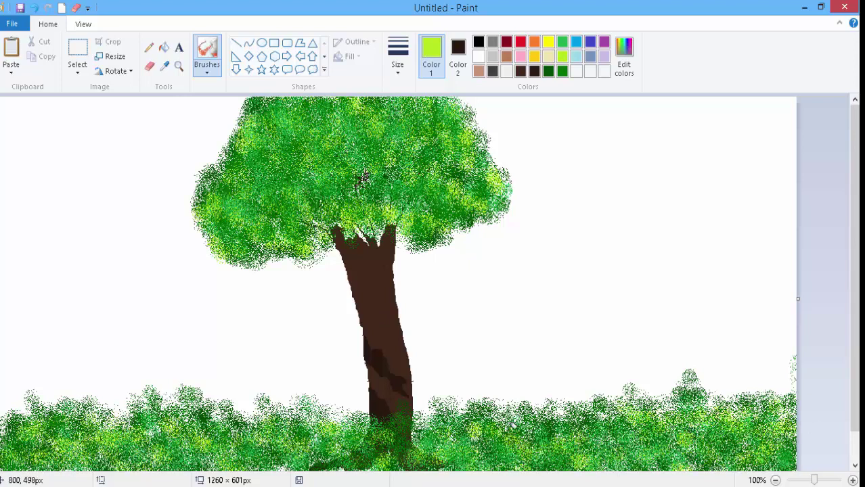
Set the drawing colour to the basic dark green (Red 0, Green 64, Blue 0) and spray shadows over the grass
{"action": "left_click", "coordinate": [548, 71]}
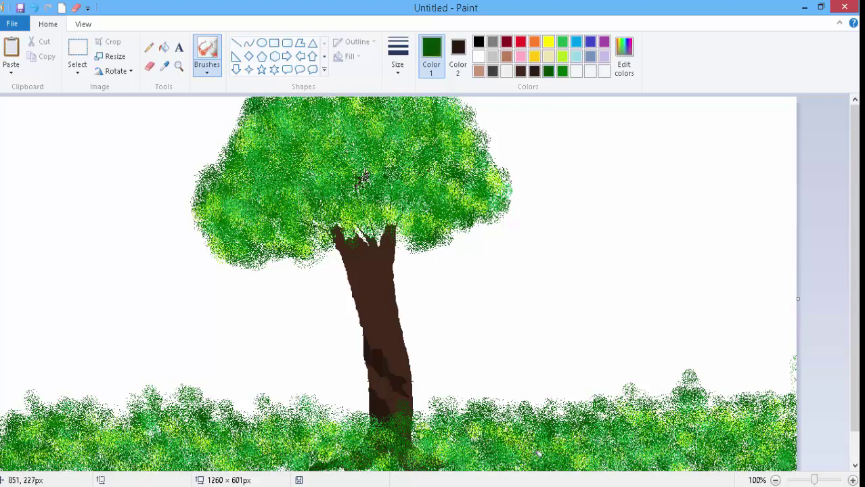
{"action": "left_click", "coordinate": [616, 77]}
{"action": "left_click", "coordinate": [330, 233]}
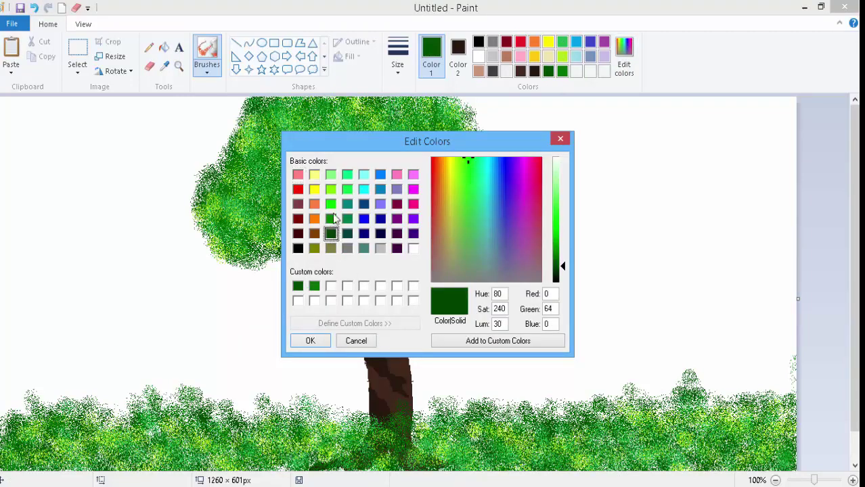
{"action": "left_click", "coordinate": [331, 220]}
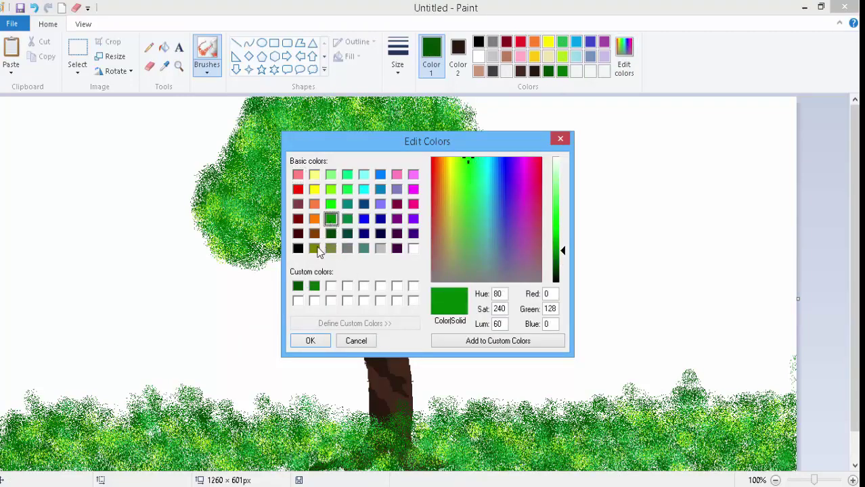
{"action": "left_click", "coordinate": [331, 234]}
{"action": "left_click", "coordinate": [331, 248]}
{"action": "left_click", "coordinate": [314, 248]}
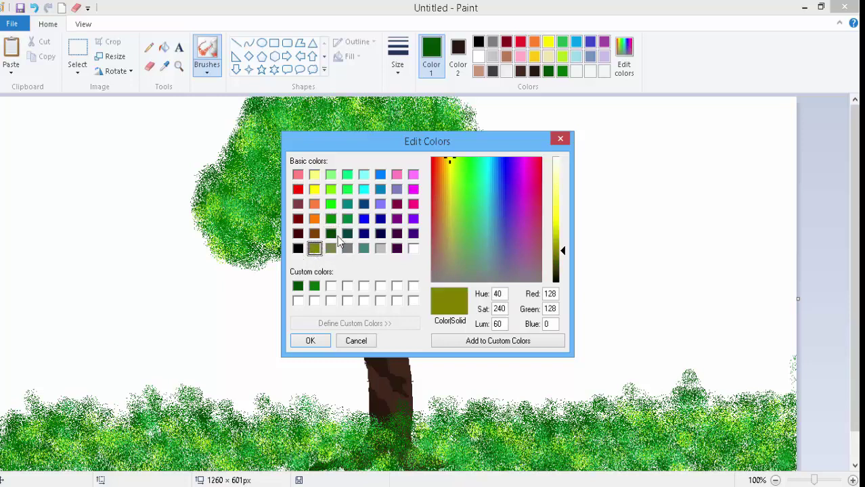
{"action": "left_click", "coordinate": [330, 233]}
{"action": "left_click", "coordinate": [310, 340]}
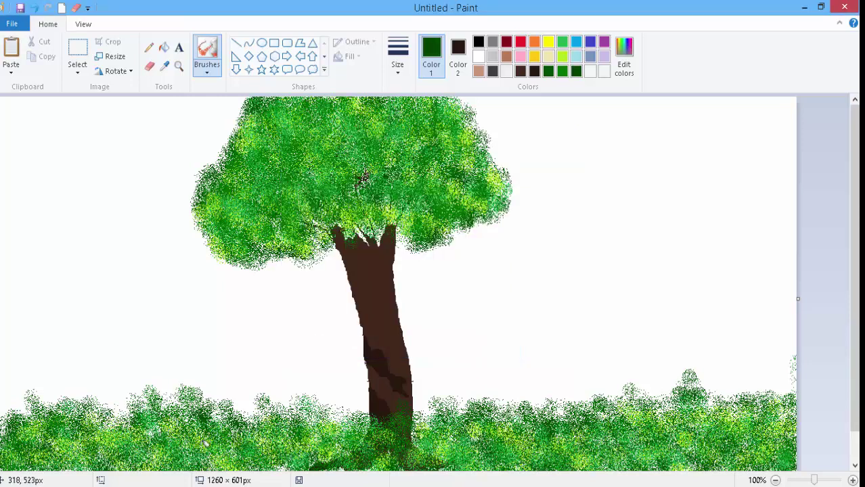
{"action": "mouse_move", "coordinate": [206, 443]}
{"action": "left_mouse_down"}
{"action": "mouse_move", "coordinate": [121, 469]}
{"action": "mouse_move", "coordinate": [79, 438]}
{"action": "mouse_move", "coordinate": [30, 446]}
{"action": "mouse_move", "coordinate": [78, 463]}
{"action": "mouse_move", "coordinate": [165, 443]}
{"action": "mouse_move", "coordinate": [163, 455]}
{"action": "mouse_move", "coordinate": [188, 448]}
{"action": "mouse_move", "coordinate": [225, 464]}
{"action": "mouse_move", "coordinate": [217, 448]}
{"action": "mouse_move", "coordinate": [243, 449]}
{"action": "mouse_move", "coordinate": [274, 472]}
{"action": "mouse_move", "coordinate": [255, 440]}
{"action": "mouse_move", "coordinate": [288, 463]}
{"action": "mouse_move", "coordinate": [292, 479]}
{"action": "mouse_move", "coordinate": [332, 458]}
{"action": "mouse_move", "coordinate": [393, 453]}
{"action": "left_mouse_up"}
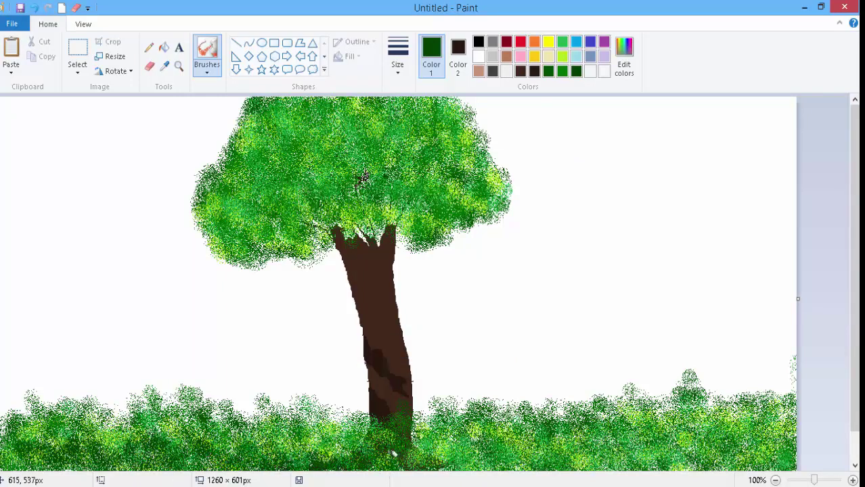
{"action": "mouse_move", "coordinate": [465, 475]}
{"action": "left_mouse_down"}
{"action": "mouse_move", "coordinate": [542, 468]}
{"action": "mouse_move", "coordinate": [616, 451]}
{"action": "mouse_move", "coordinate": [606, 473]}
{"action": "mouse_move", "coordinate": [639, 455]}
{"action": "mouse_move", "coordinate": [652, 473]}
{"action": "mouse_move", "coordinate": [729, 441]}
{"action": "mouse_move", "coordinate": [775, 462]}
{"action": "mouse_move", "coordinate": [782, 442]}
{"action": "mouse_move", "coordinate": [792, 444]}
{"action": "mouse_move", "coordinate": [748, 445]}
{"action": "mouse_move", "coordinate": [727, 431]}
{"action": "mouse_move", "coordinate": [636, 458]}
{"action": "mouse_move", "coordinate": [586, 456]}
{"action": "mouse_move", "coordinate": [520, 451]}
{"action": "mouse_move", "coordinate": [476, 430]}
{"action": "mouse_move", "coordinate": [426, 449]}
{"action": "mouse_move", "coordinate": [382, 442]}
{"action": "mouse_move", "coordinate": [391, 433]}
{"action": "mouse_move", "coordinate": [347, 452]}
{"action": "mouse_move", "coordinate": [302, 434]}
{"action": "mouse_move", "coordinate": [351, 449]}
{"action": "mouse_move", "coordinate": [263, 453]}
{"action": "mouse_move", "coordinate": [204, 438]}
{"action": "mouse_move", "coordinate": [168, 457]}
{"action": "mouse_move", "coordinate": [78, 426]}
{"action": "mouse_move", "coordinate": [25, 435]}
{"action": "mouse_move", "coordinate": [14, 457]}
{"action": "mouse_move", "coordinate": [156, 420]}
{"action": "mouse_move", "coordinate": [276, 452]}
{"action": "mouse_move", "coordinate": [257, 440]}
{"action": "mouse_move", "coordinate": [279, 427]}
{"action": "mouse_move", "coordinate": [319, 438]}
{"action": "mouse_move", "coordinate": [478, 423]}
{"action": "mouse_move", "coordinate": [539, 429]}
{"action": "mouse_move", "coordinate": [437, 448]}
{"action": "mouse_move", "coordinate": [464, 424]}
{"action": "mouse_move", "coordinate": [546, 431]}
{"action": "mouse_move", "coordinate": [728, 420]}
{"action": "mouse_move", "coordinate": [692, 427]}
{"action": "mouse_move", "coordinate": [517, 417]}
{"action": "mouse_move", "coordinate": [459, 403]}
{"action": "mouse_move", "coordinate": [381, 403]}
{"action": "mouse_move", "coordinate": [412, 403]}
{"action": "mouse_move", "coordinate": [276, 426]}
{"action": "mouse_move", "coordinate": [257, 448]}
{"action": "mouse_move", "coordinate": [1, 433]}
{"action": "left_mouse_up"}
Dot yellow, cream and red flowers across the grass using the airbrush at the second-largest size
{"action": "left_click", "coordinate": [397, 58]}
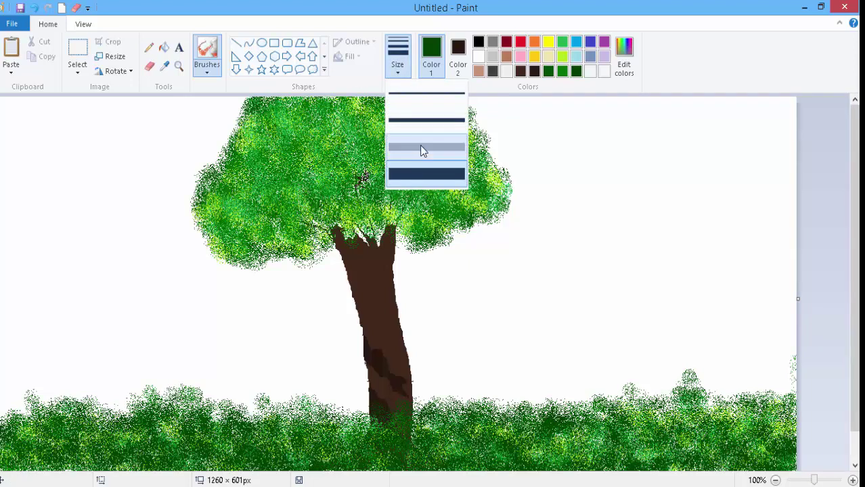
{"action": "left_click", "coordinate": [421, 147]}
{"action": "left_click", "coordinate": [548, 41]}
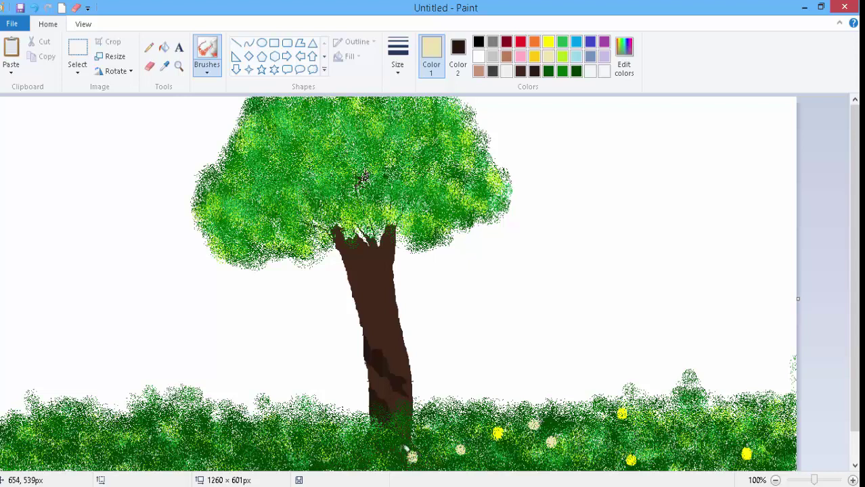
{"action": "left_click", "coordinate": [520, 42]}
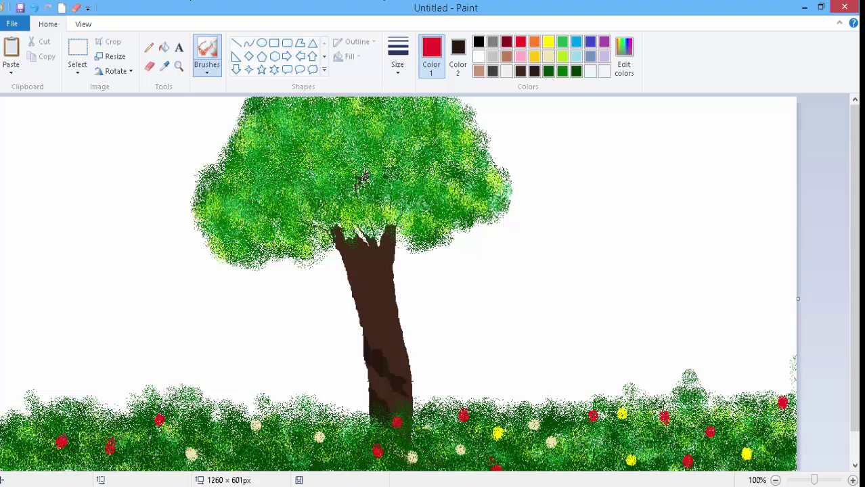
{"action": "left_click", "coordinate": [207, 69]}
{"action": "left_click", "coordinate": [228, 91]}
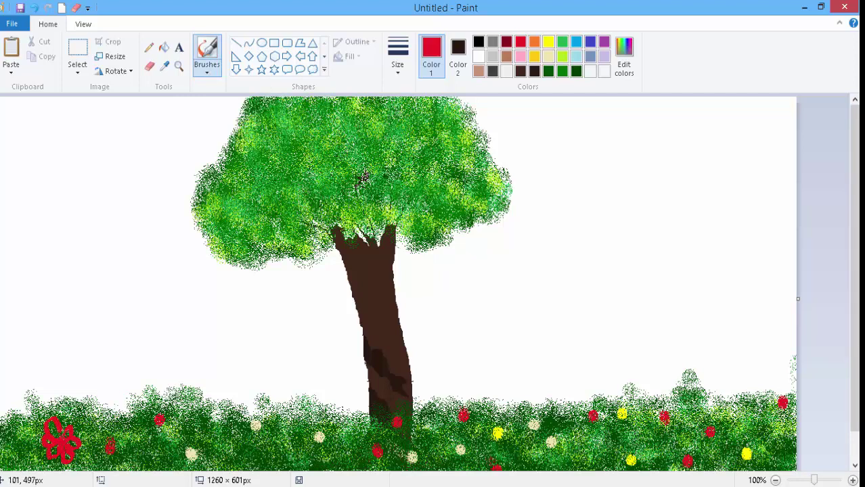
{"action": "left_click", "coordinate": [164, 47]}
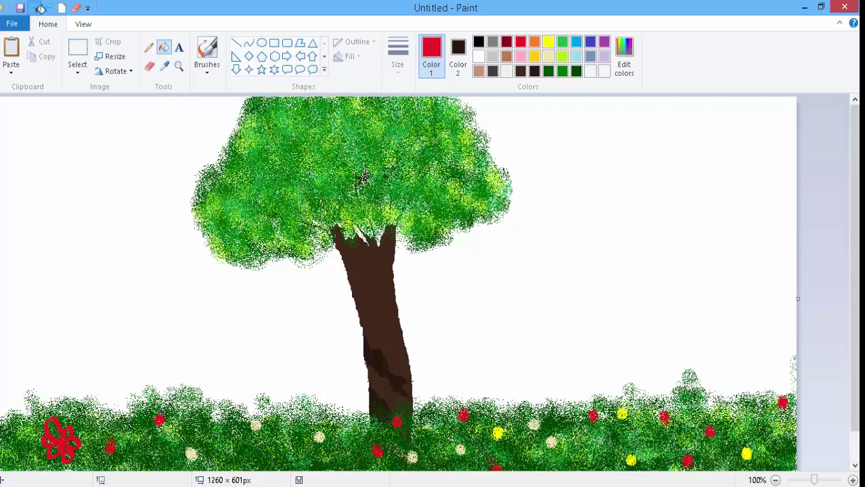
{"action": "left_click", "coordinate": [40, 8]}
Dot pink airbrushed flowers across the grass among the other flowers
{"action": "left_click", "coordinate": [207, 67]}
{"action": "left_click", "coordinate": [284, 88]}
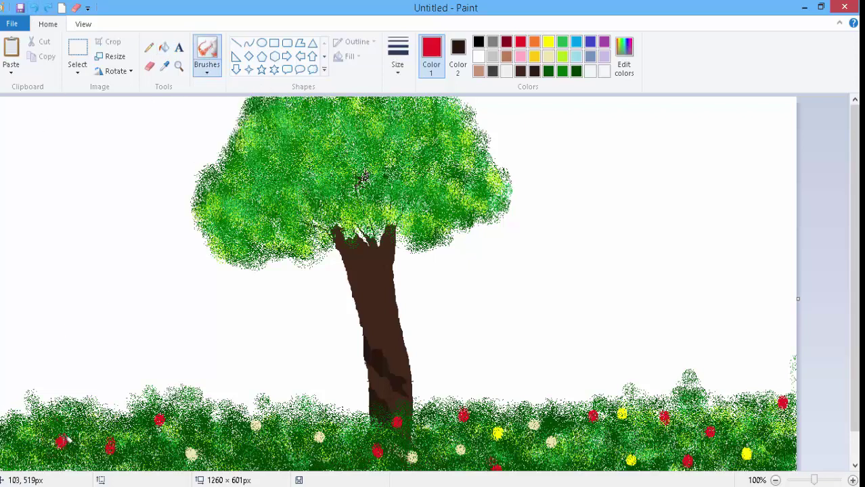
{"action": "left_click", "coordinate": [397, 60]}
{"action": "left_click", "coordinate": [410, 88]}
{"action": "left_click", "coordinate": [534, 56]}
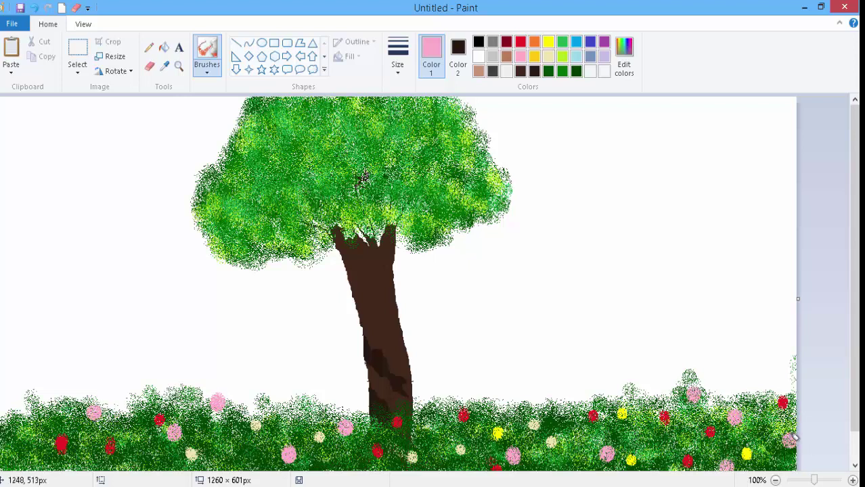
Draw a black bird with the Curve tool from two wings, about 43 × 28 px and 40 × 19 px, above the grass right of the trunk
{"action": "left_click", "coordinate": [249, 44]}
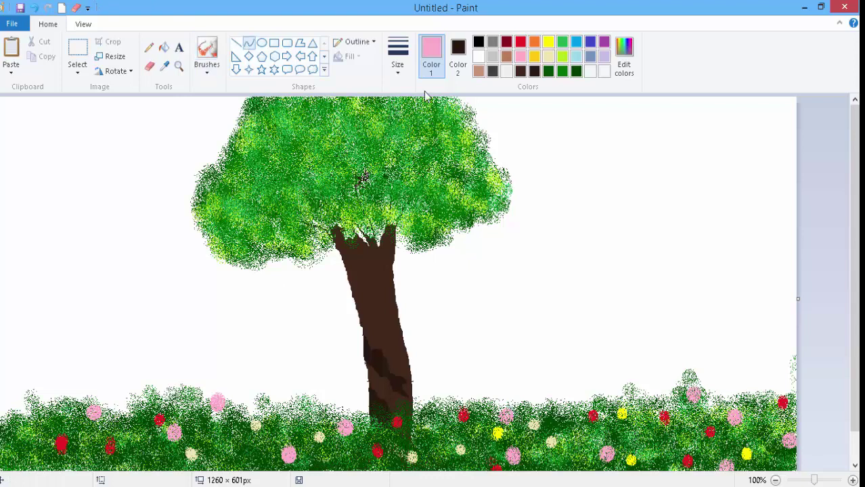
{"action": "left_click", "coordinate": [479, 42]}
{"action": "left_click_drag", "start_coordinate": [575, 360], "coordinate": [547, 340]}
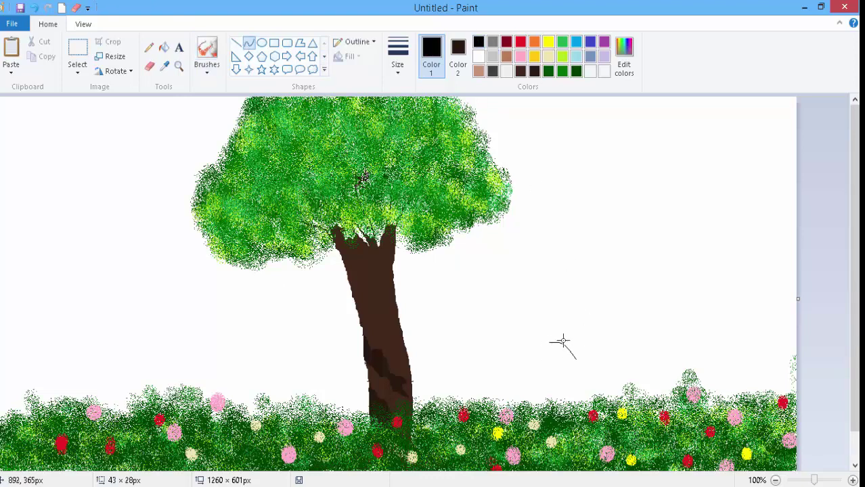
{"action": "left_click", "coordinate": [826, 312]}
{"action": "left_click", "coordinate": [807, 332]}
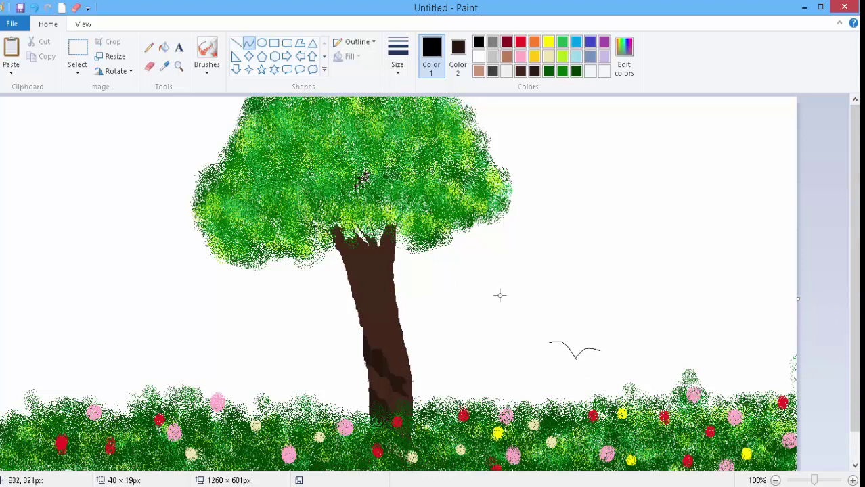
Dot gold airbrushed flowers across the grass among the existing flowers
{"action": "left_click", "coordinate": [534, 56]}
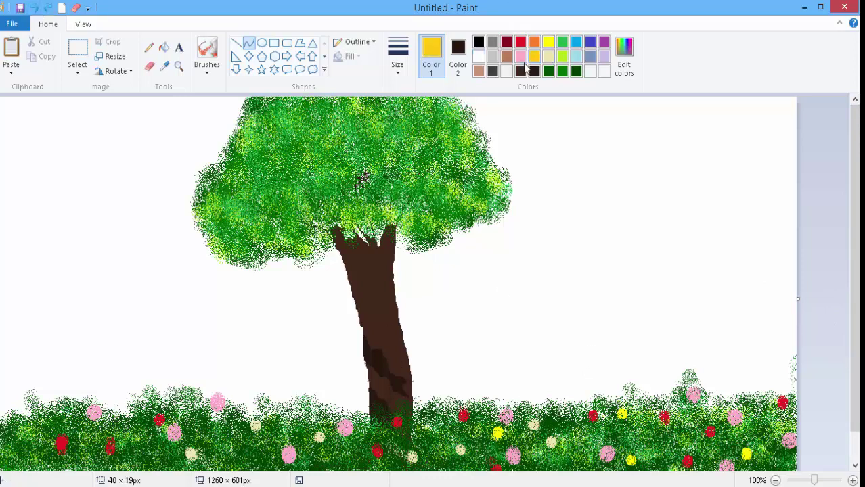
{"action": "left_click", "coordinate": [207, 50]}
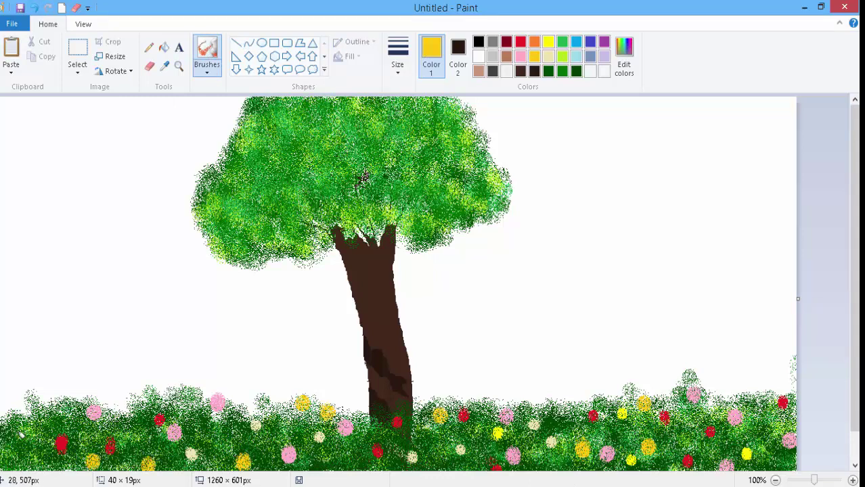
Draw a thin blue-grey flower stem above the grass right of the trunk, using the plain brush at the second-smallest size
{"action": "left_click", "coordinate": [206, 71]}
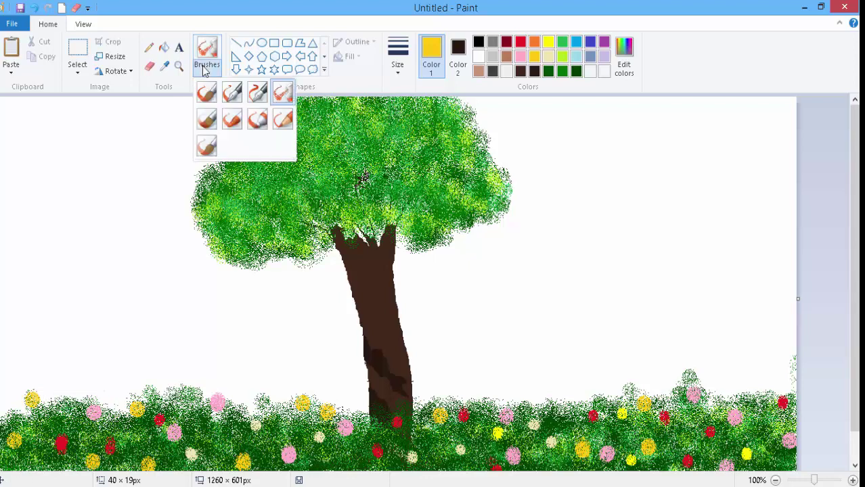
{"action": "left_click", "coordinate": [202, 91]}
{"action": "left_click", "coordinate": [590, 56]}
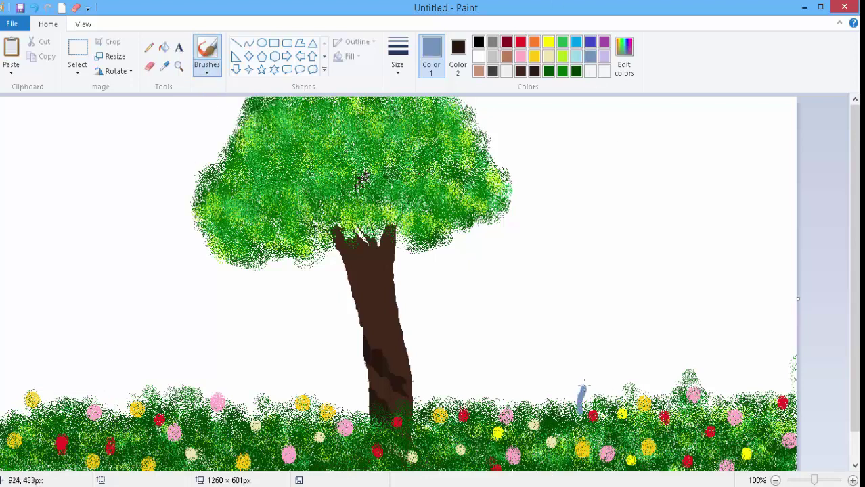
{"action": "left_click", "coordinate": [33, 7]}
{"action": "left_click", "coordinate": [398, 65]}
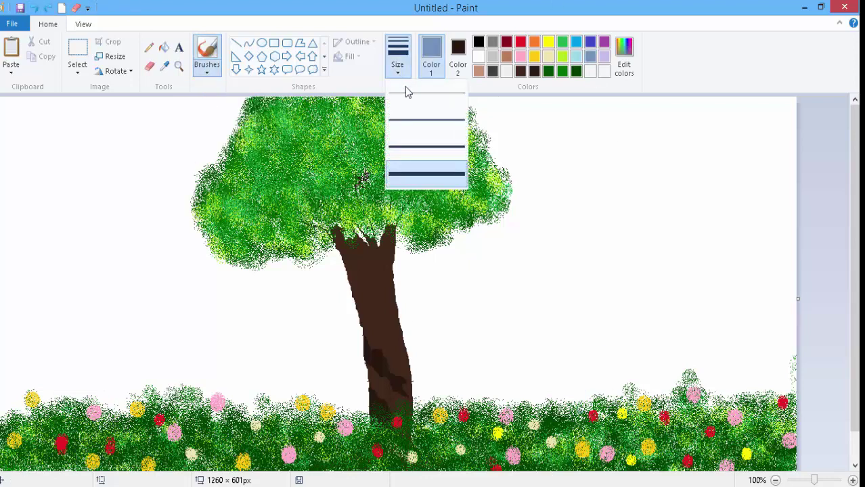
{"action": "left_click", "coordinate": [426, 120]}
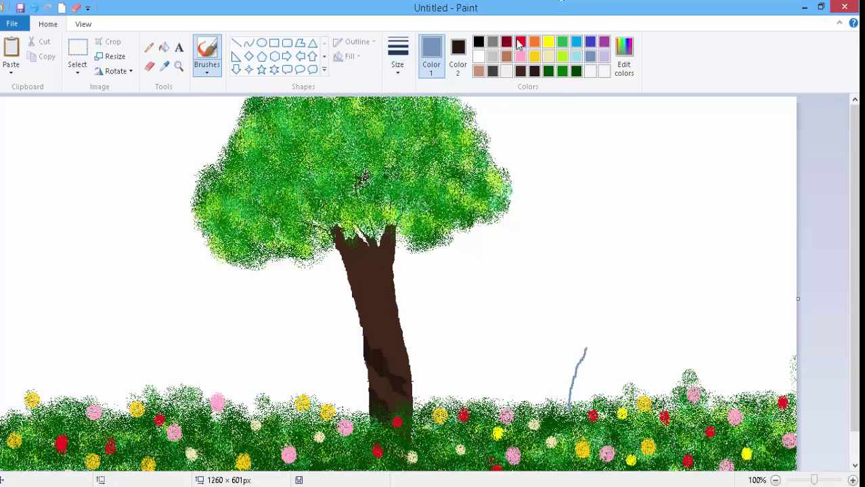
Draw more thin curved flower stems rising along the grass in lavender, pink, blue-grey and orange
{"action": "left_click", "coordinate": [520, 42]}
{"action": "left_click", "coordinate": [603, 56]}
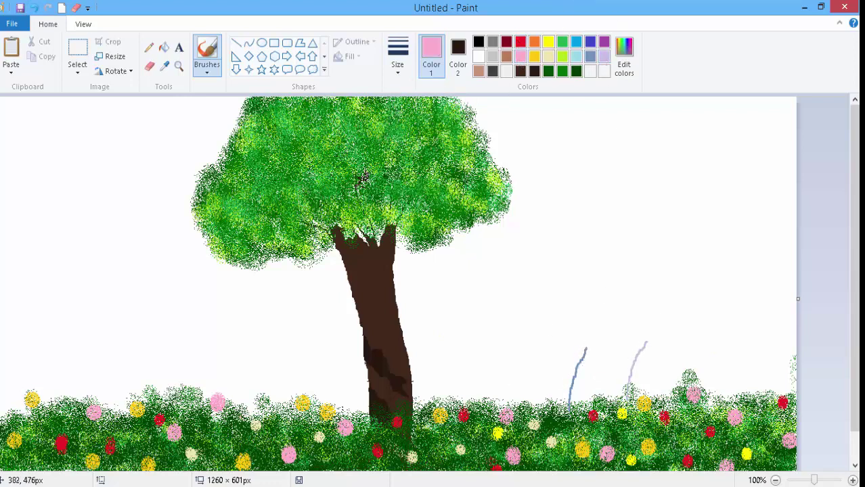
{"action": "left_click", "coordinate": [590, 57]}
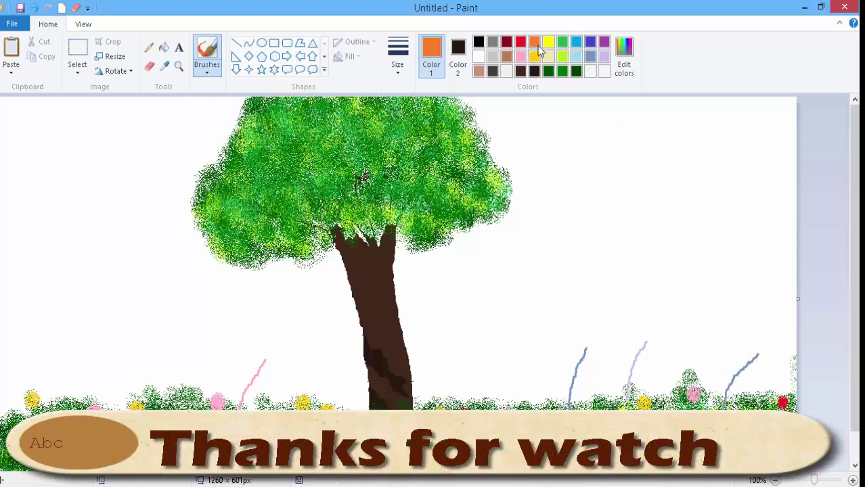
{"action": "left_click_drag", "start_coordinate": [119, 414], "coordinate": [126, 362]}
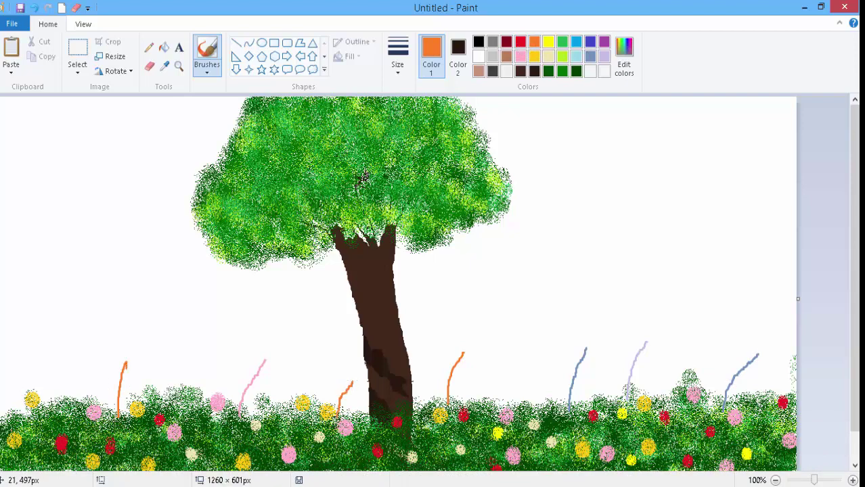
{"action": "left_click", "coordinate": [520, 57]}
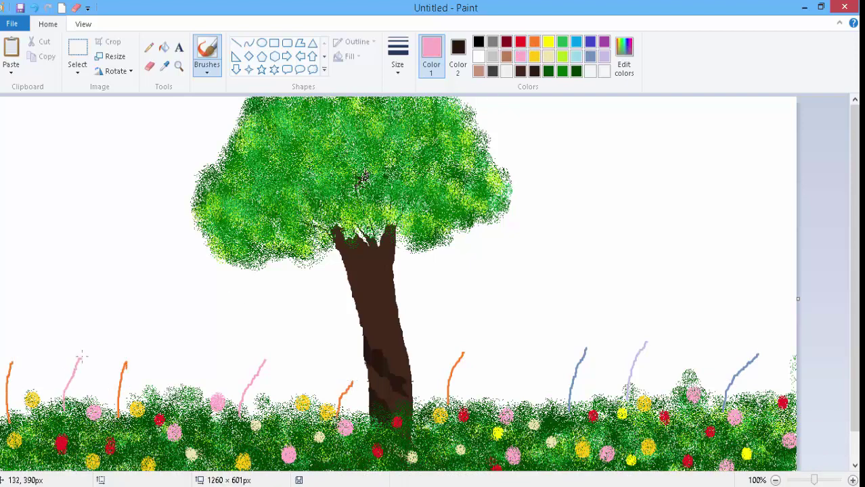
Airbrush pink blossoms on the two leftmost orange stems and cream ones on the short orange stem beside the trunk, at the second-smallest size
{"action": "left_click", "coordinate": [206, 67]}
{"action": "left_click", "coordinate": [283, 90]}
{"action": "left_click", "coordinate": [398, 58]}
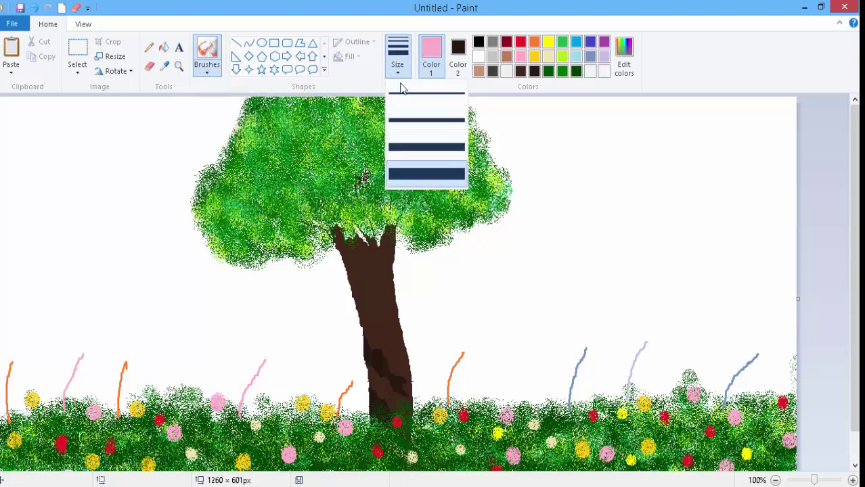
{"action": "left_click", "coordinate": [425, 120]}
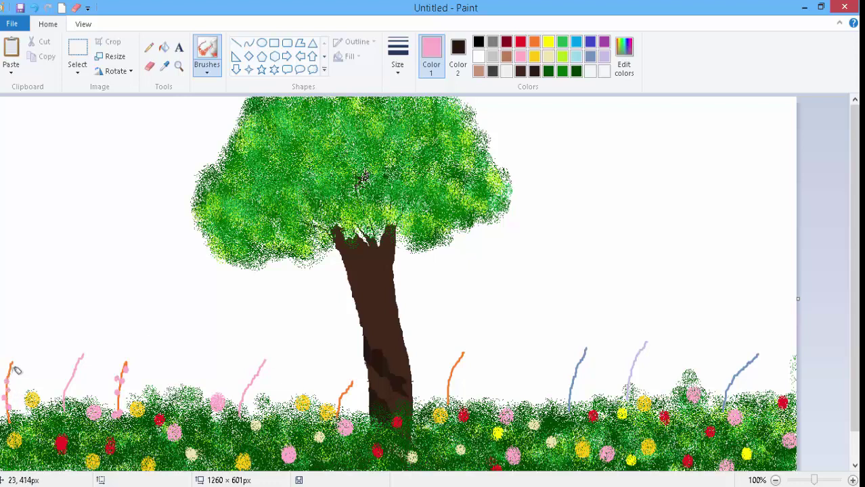
{"action": "left_click", "coordinate": [548, 57]}
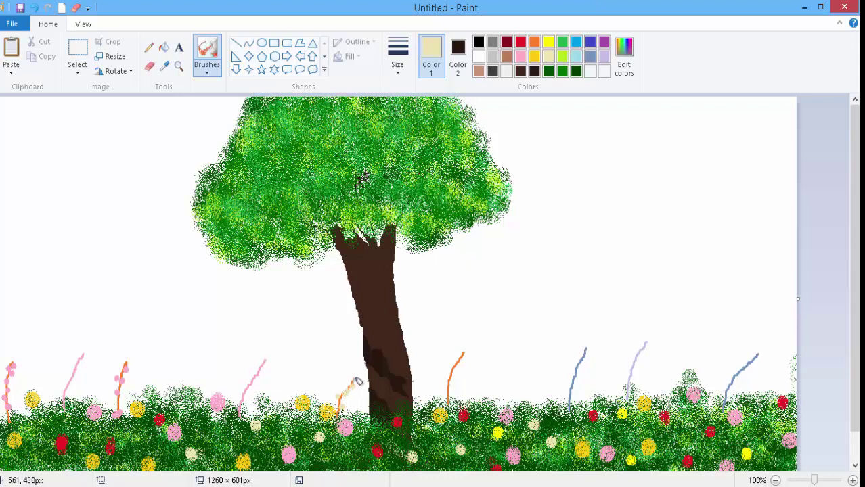
Dot red blossoms along the orange stem just right of the trunk
{"action": "left_click", "coordinate": [520, 42]}
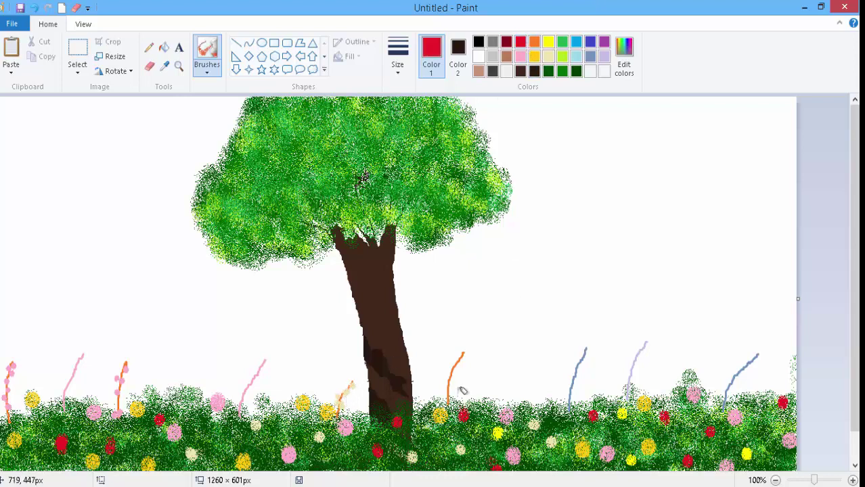
{"action": "left_click", "coordinate": [450, 379]}
{"action": "left_click", "coordinate": [454, 372]}
{"action": "left_click", "coordinate": [452, 364]}
{"action": "left_click", "coordinate": [458, 362]}
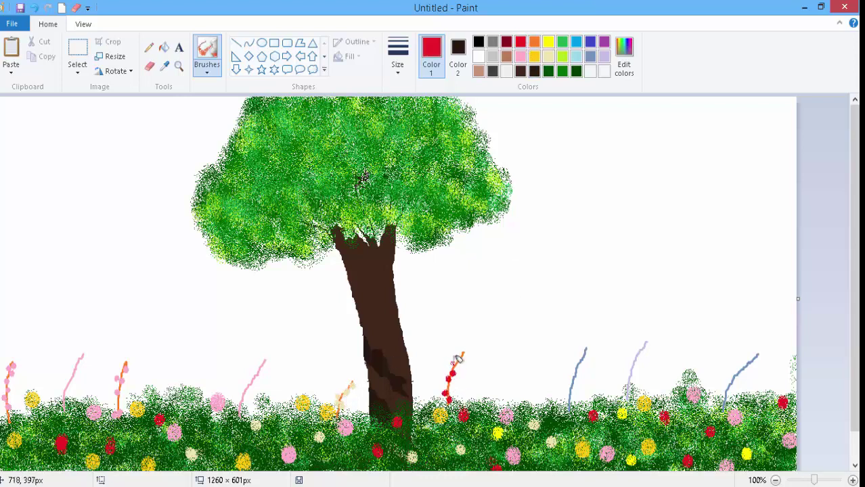
{"action": "left_click", "coordinate": [462, 352]}
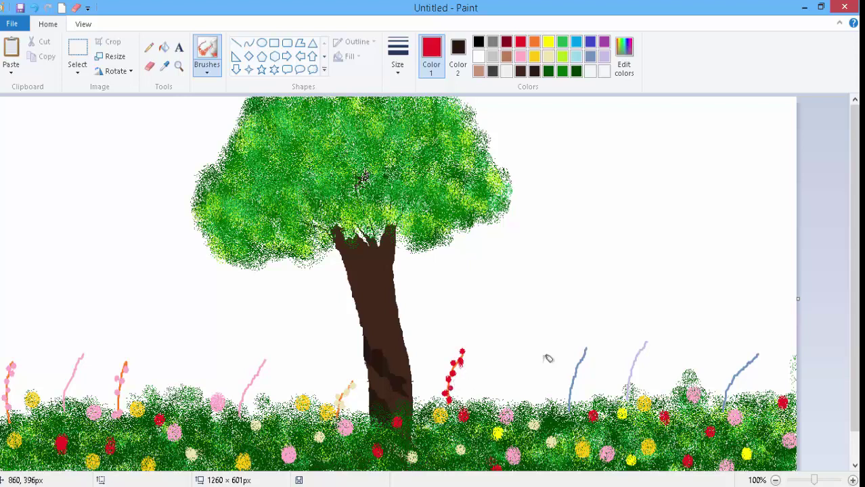
Dot yellow airbrushed blossoms at the second-smallest size along the first blue-grey stem and the lavender stem right of the trunk
{"action": "left_click", "coordinate": [523, 58]}
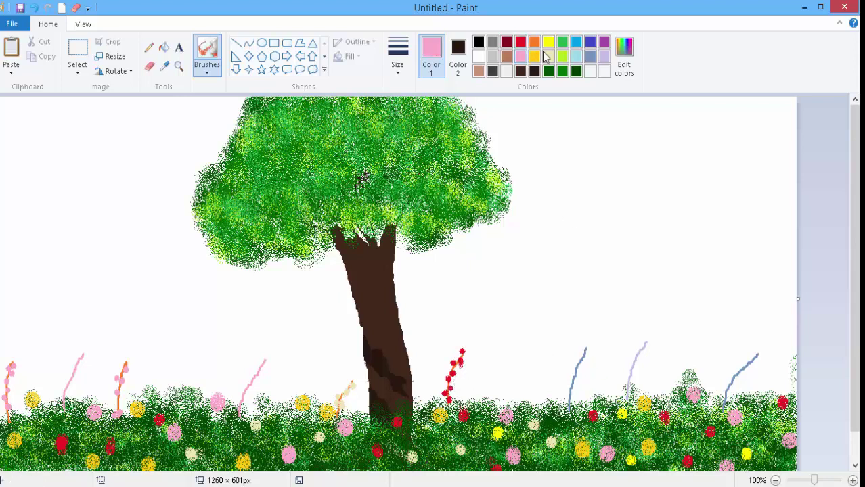
{"action": "left_click", "coordinate": [546, 43]}
{"action": "left_click", "coordinate": [398, 55]}
{"action": "left_click", "coordinate": [402, 93]}
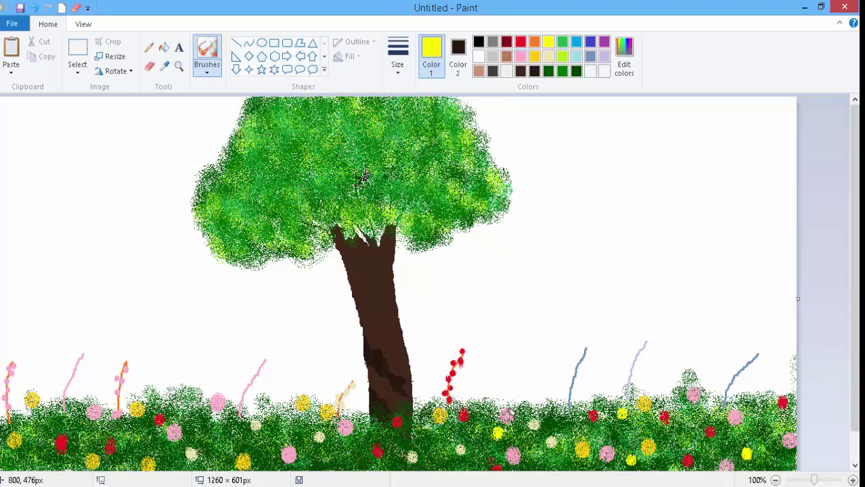
{"action": "left_click", "coordinate": [398, 56]}
{"action": "left_click", "coordinate": [427, 120]}
{"action": "left_click", "coordinate": [572, 391]}
{"action": "left_click", "coordinate": [567, 383]}
{"action": "left_click", "coordinate": [578, 374]}
{"action": "left_click", "coordinate": [578, 360]}
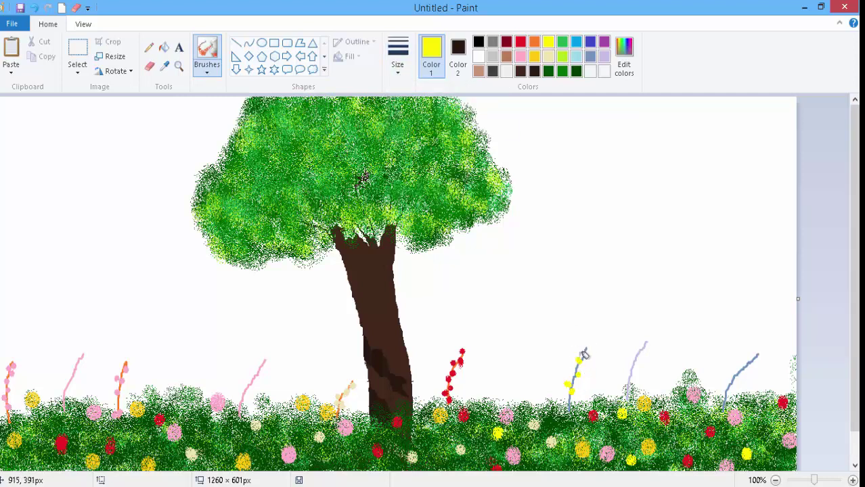
{"action": "left_click", "coordinate": [587, 353]}
{"action": "left_click", "coordinate": [581, 345]}
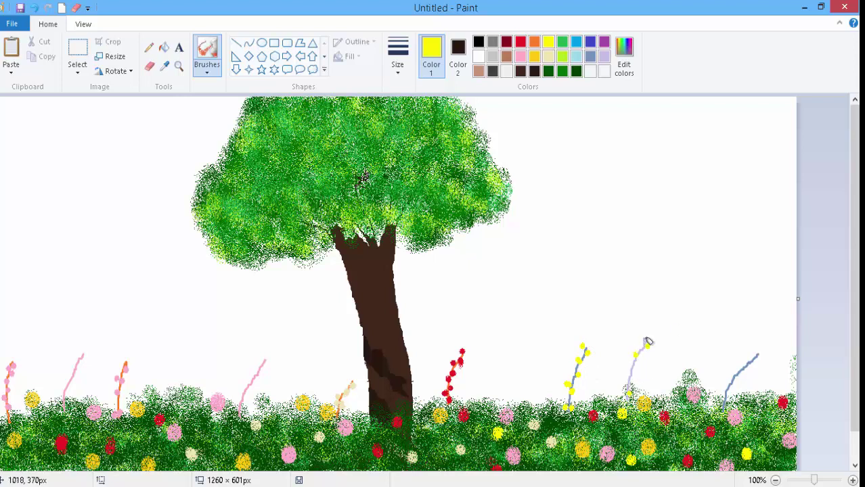
{"action": "left_click", "coordinate": [636, 375]}
{"action": "left_click", "coordinate": [632, 361]}
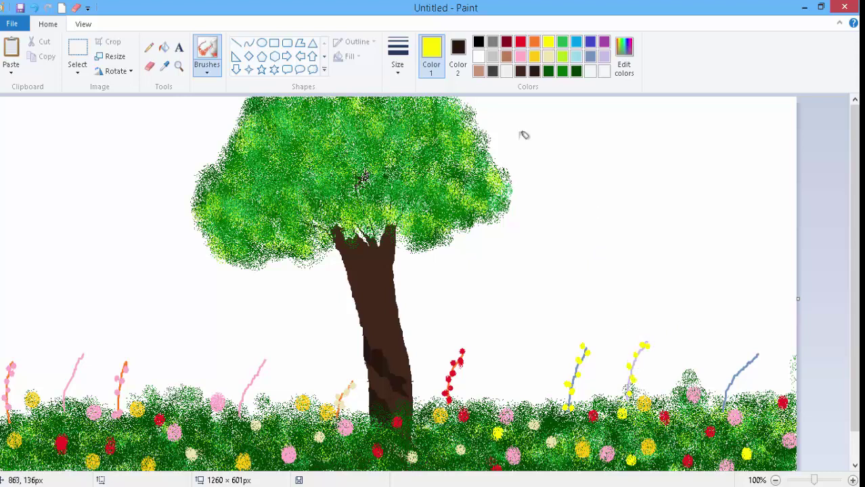
Dot red blossoms along the rightmost blue-grey stem
{"action": "left_click", "coordinate": [519, 42]}
{"action": "left_click", "coordinate": [727, 393]}
{"action": "left_click", "coordinate": [725, 386]}
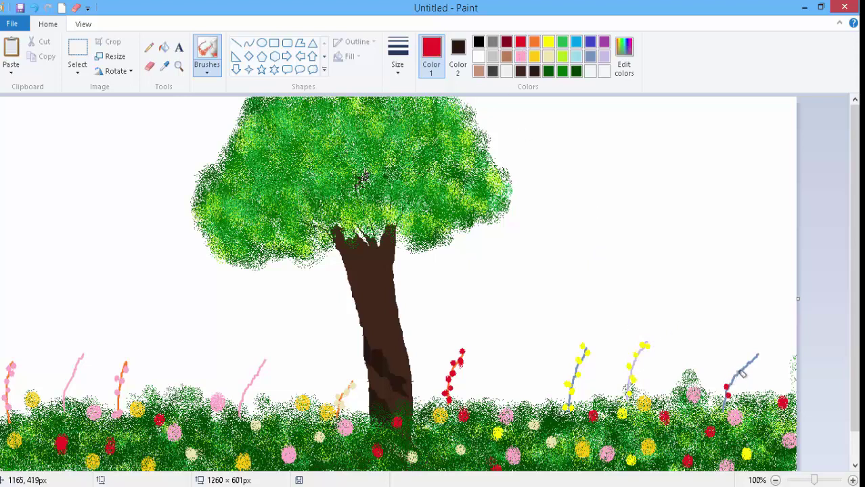
{"action": "left_click", "coordinate": [736, 379]}
{"action": "left_click", "coordinate": [739, 364]}
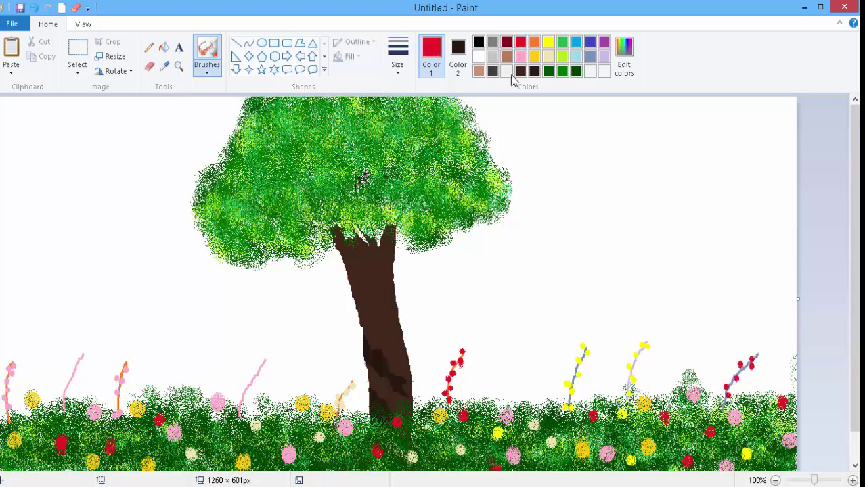
Dot white flowers across the whole width of the grass using a larger airbrush size
{"action": "left_click", "coordinate": [480, 58]}
{"action": "left_click", "coordinate": [397, 64]}
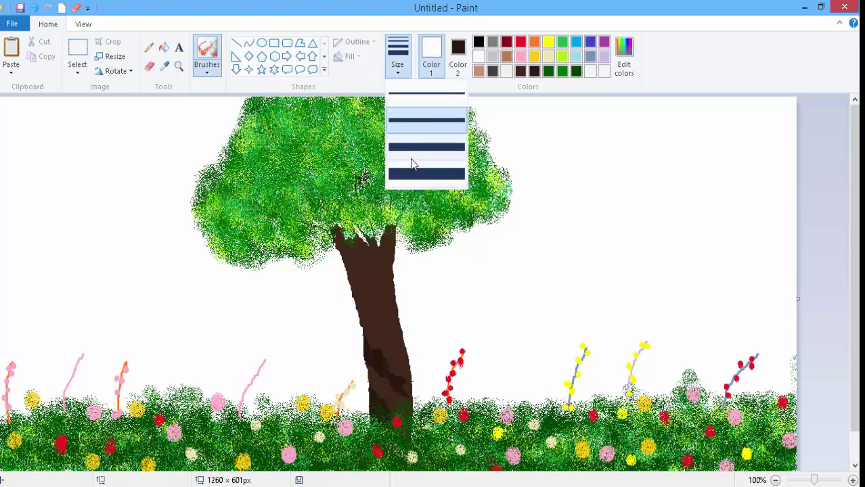
{"action": "left_click", "coordinate": [411, 166]}
{"action": "left_click", "coordinate": [613, 429]}
{"action": "left_click", "coordinate": [580, 426]}
{"action": "left_click", "coordinate": [374, 416]}
{"action": "left_click", "coordinate": [269, 431]}
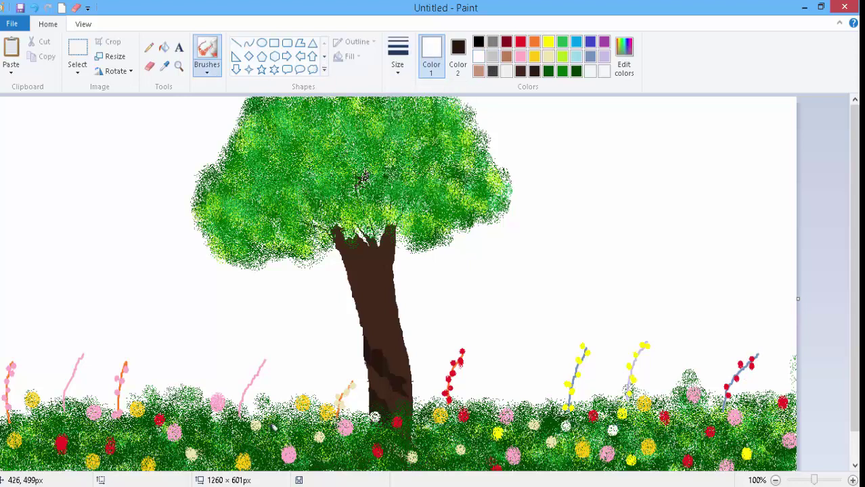
{"action": "left_click", "coordinate": [243, 443]}
{"action": "left_click", "coordinate": [247, 458]}
{"action": "left_click", "coordinate": [152, 464]}
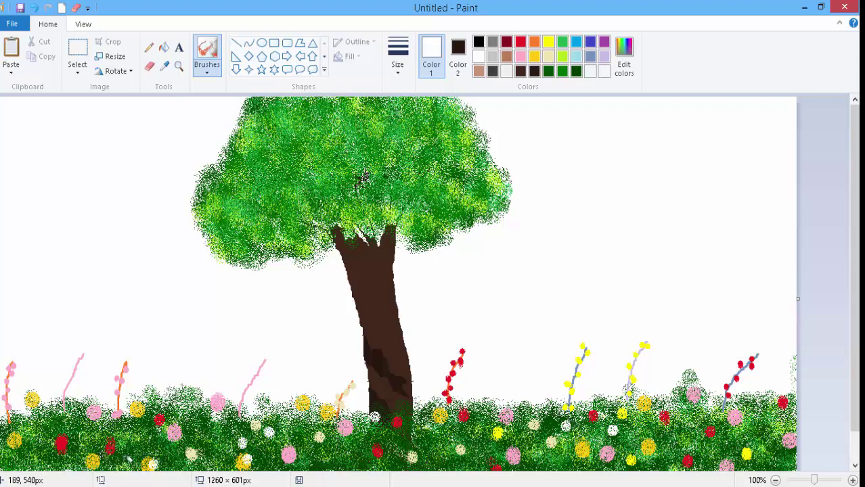
{"action": "left_click", "coordinate": [153, 435]}
{"action": "left_click", "coordinate": [124, 457]}
{"action": "left_click", "coordinate": [82, 428]}
{"action": "left_click", "coordinate": [48, 418]}
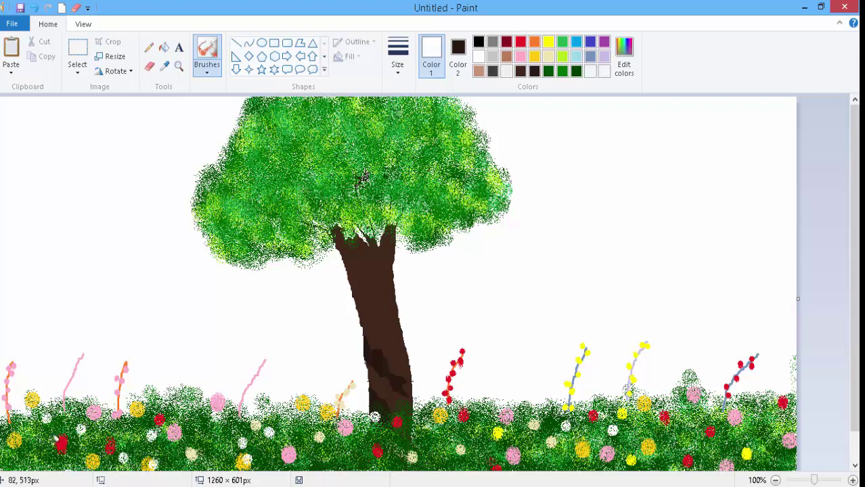
{"action": "left_click", "coordinate": [36, 463]}
{"action": "left_click", "coordinate": [488, 465]}
{"action": "left_click", "coordinate": [474, 431]}
{"action": "left_click", "coordinate": [575, 457]}
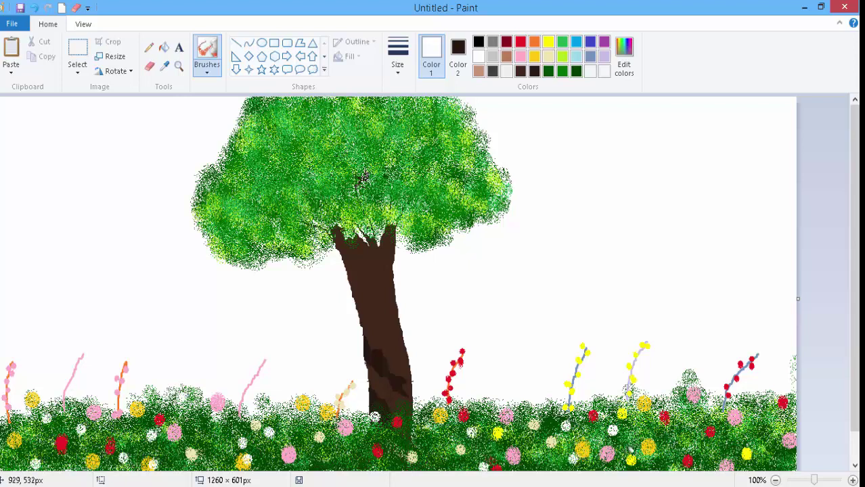
{"action": "left_click", "coordinate": [682, 460]}
{"action": "left_click", "coordinate": [745, 427]}
{"action": "left_click", "coordinate": [714, 423]}
Fill the white sky on both sides of the tree with light turquoise
{"action": "left_click", "coordinate": [575, 56]}
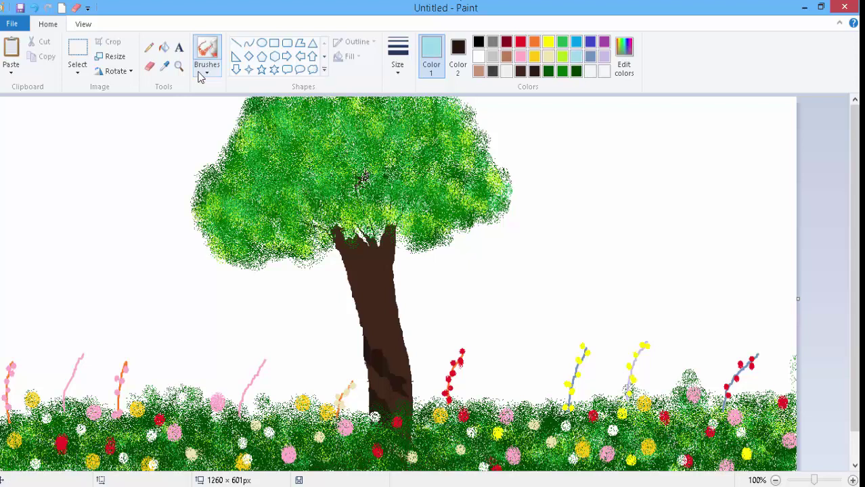
{"action": "left_click", "coordinate": [163, 47]}
{"action": "left_click", "coordinate": [164, 146]}
{"action": "left_click", "coordinate": [548, 261]}
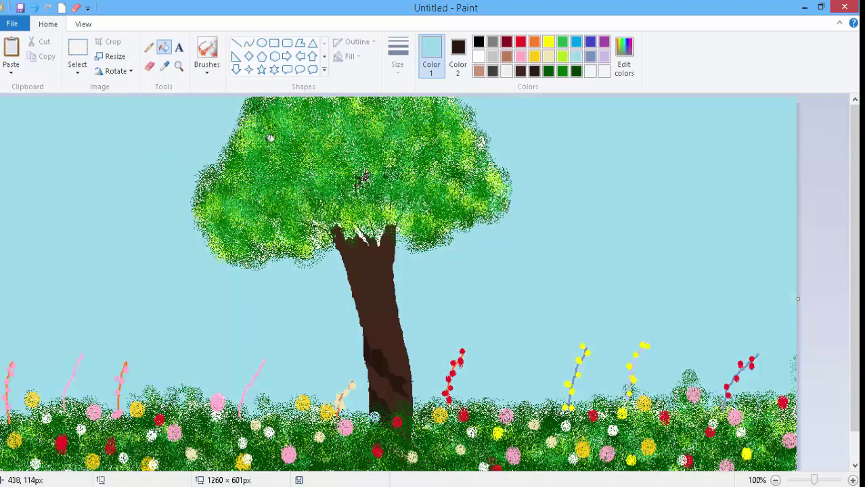
Airbrush the custom mid green over the white gaps in the tree canopy and above the trunk's branches
{"action": "left_click", "coordinate": [561, 70]}
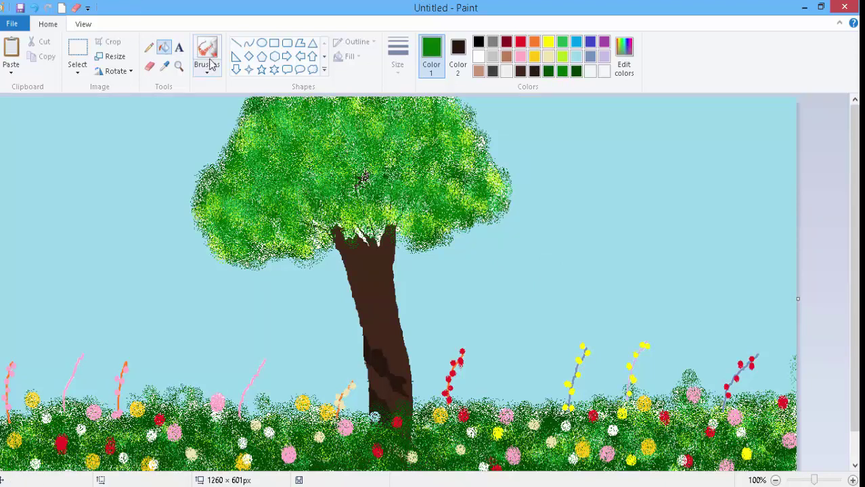
{"action": "left_click", "coordinate": [209, 60]}
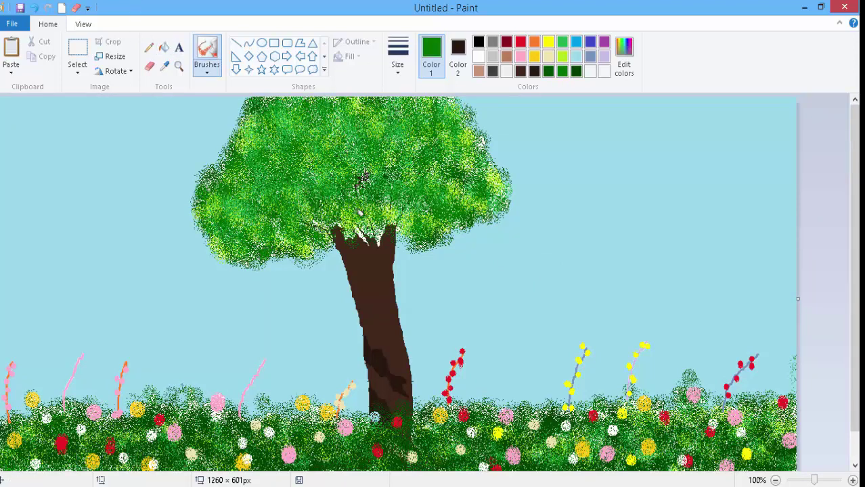
{"action": "mouse_move", "coordinate": [360, 212]}
{"action": "left_mouse_down"}
{"action": "mouse_move", "coordinate": [337, 224]}
{"action": "mouse_move", "coordinate": [361, 182]}
{"action": "mouse_move", "coordinate": [407, 211]}
{"action": "mouse_move", "coordinate": [405, 237]}
{"action": "mouse_move", "coordinate": [468, 219]}
{"action": "mouse_move", "coordinate": [483, 143]}
{"action": "mouse_move", "coordinate": [339, 96]}
{"action": "mouse_move", "coordinate": [247, 120]}
{"action": "mouse_move", "coordinate": [237, 180]}
{"action": "left_mouse_up"}
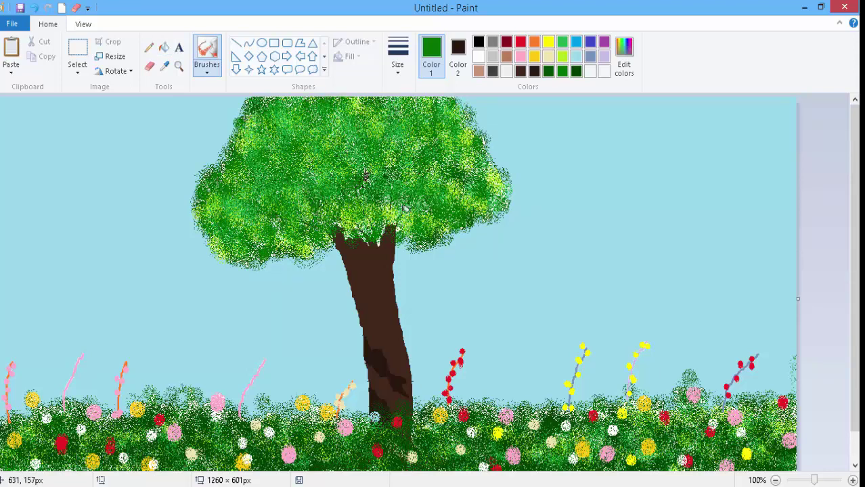
{"action": "mouse_move", "coordinate": [404, 207]}
{"action": "left_mouse_down"}
{"action": "mouse_move", "coordinate": [361, 233]}
{"action": "mouse_move", "coordinate": [380, 220]}
{"action": "mouse_move", "coordinate": [366, 198]}
{"action": "mouse_move", "coordinate": [420, 201]}
{"action": "mouse_move", "coordinate": [491, 175]}
{"action": "mouse_move", "coordinate": [440, 232]}
{"action": "left_mouse_up"}
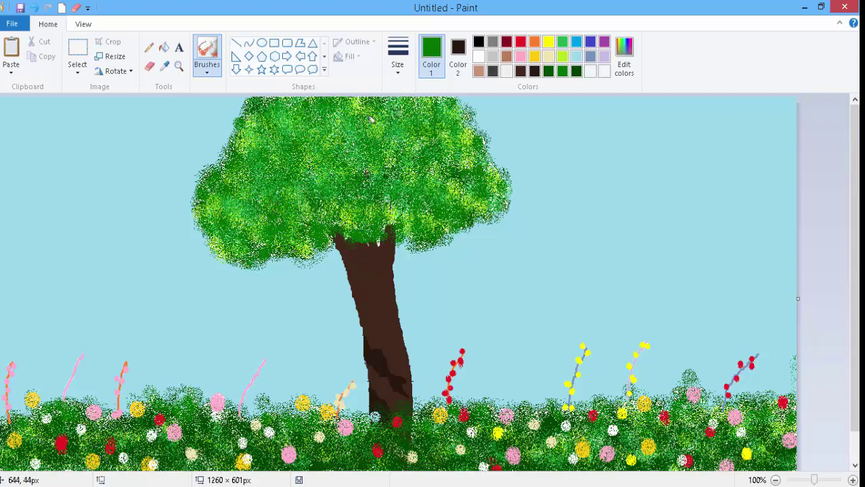
Mix a custom paler shade of light turquoise as the drawing colour for the clouds
{"action": "left_click", "coordinate": [623, 58]}
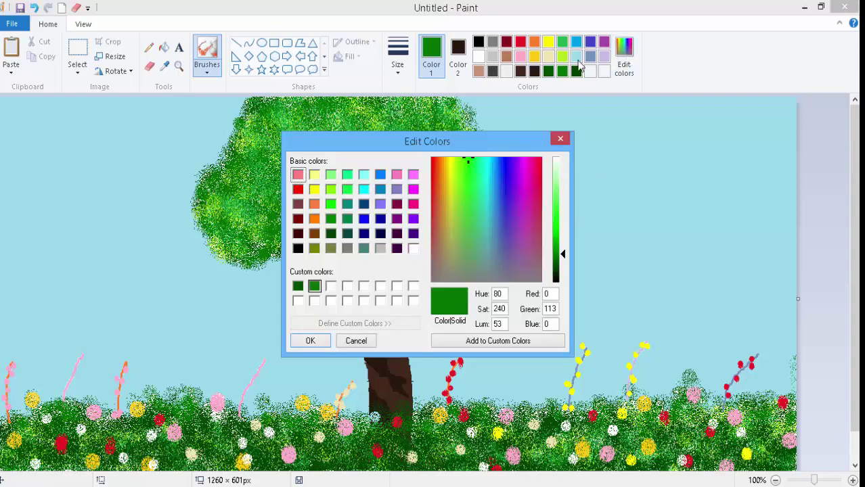
{"action": "left_click", "coordinate": [560, 138]}
{"action": "left_click", "coordinate": [576, 56]}
{"action": "left_click", "coordinate": [624, 58]}
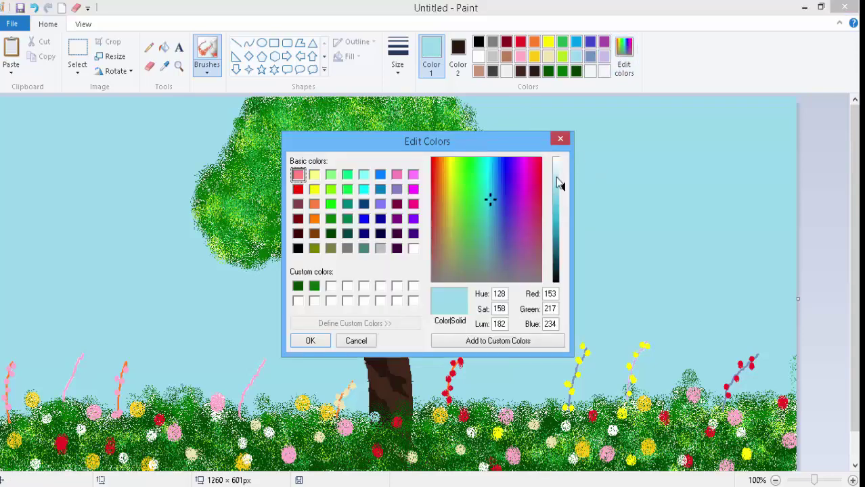
{"action": "left_click", "coordinate": [310, 341]}
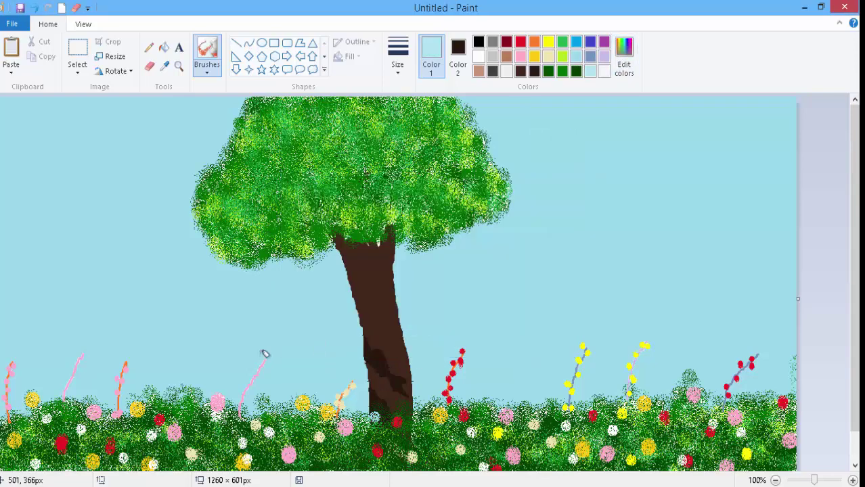
Outline a jagged cloud in the upper sky on each side of the tree and fill both with the pale turquoise
{"action": "left_click", "coordinate": [149, 48]}
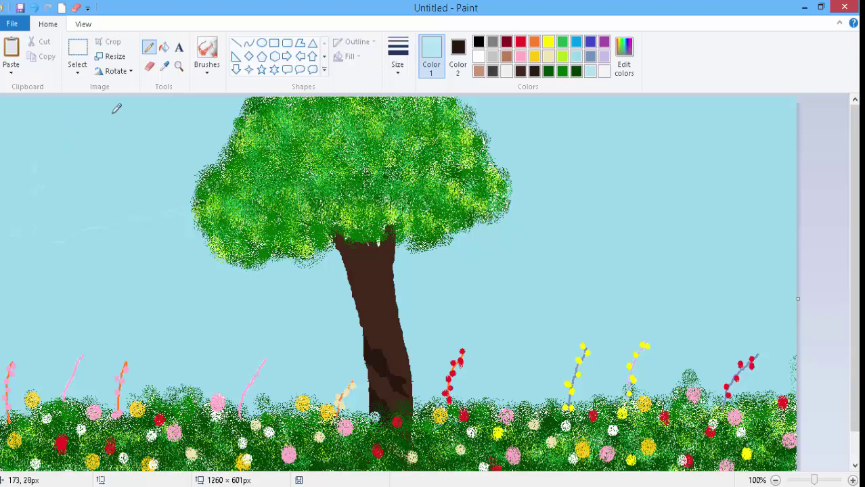
{"action": "left_click", "coordinate": [163, 47]}
{"action": "left_click", "coordinate": [183, 122]}
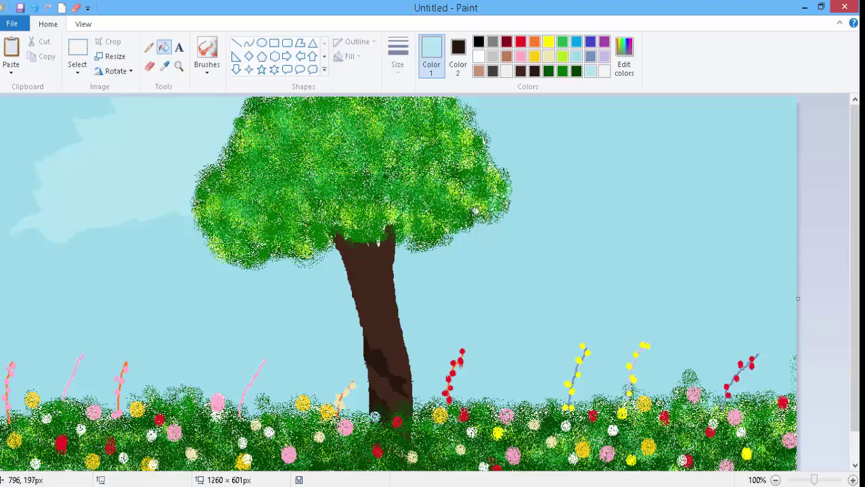
{"action": "left_click", "coordinate": [150, 48]}
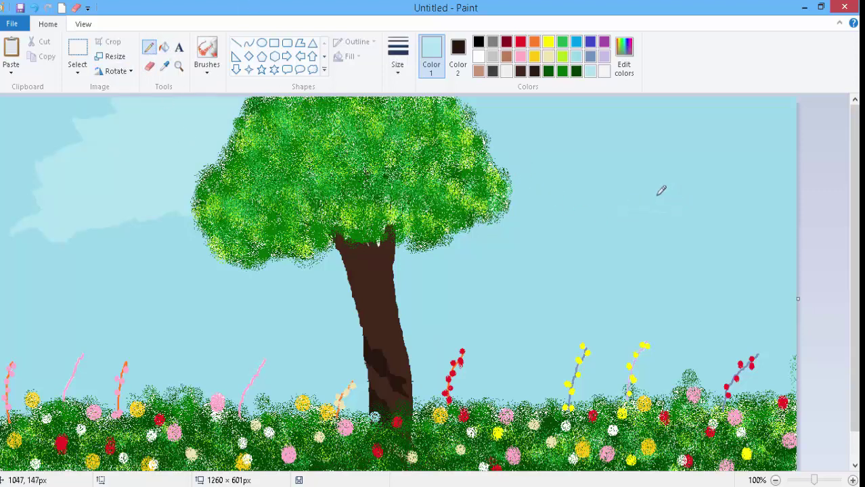
{"action": "left_click", "coordinate": [164, 47]}
{"action": "left_click", "coordinate": [575, 127]}
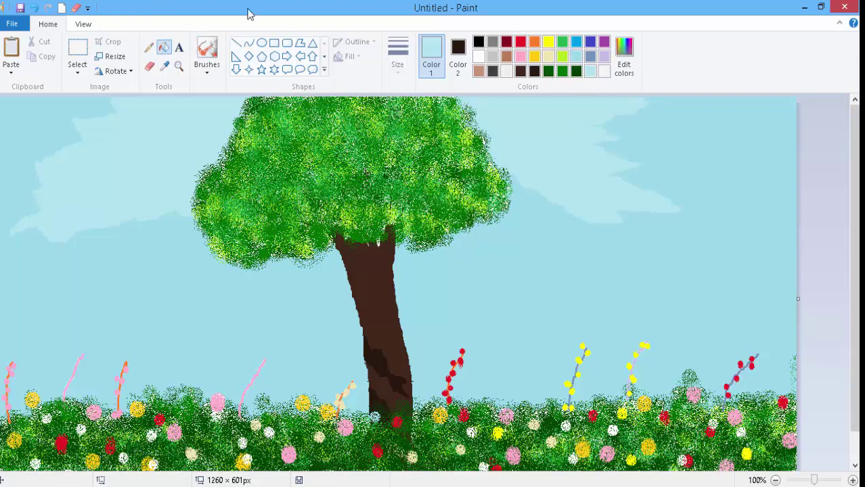
Outline a jagged cloud above the grass at each side edge of the canvas and fill both with the pale turquoise
{"action": "left_click", "coordinate": [149, 48]}
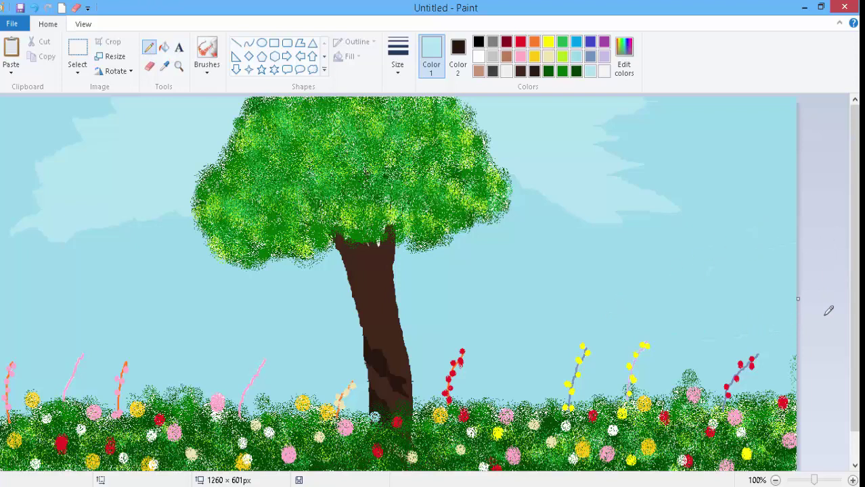
{"action": "left_click", "coordinate": [163, 47]}
{"action": "left_click", "coordinate": [719, 286]}
{"action": "left_click", "coordinate": [150, 47]}
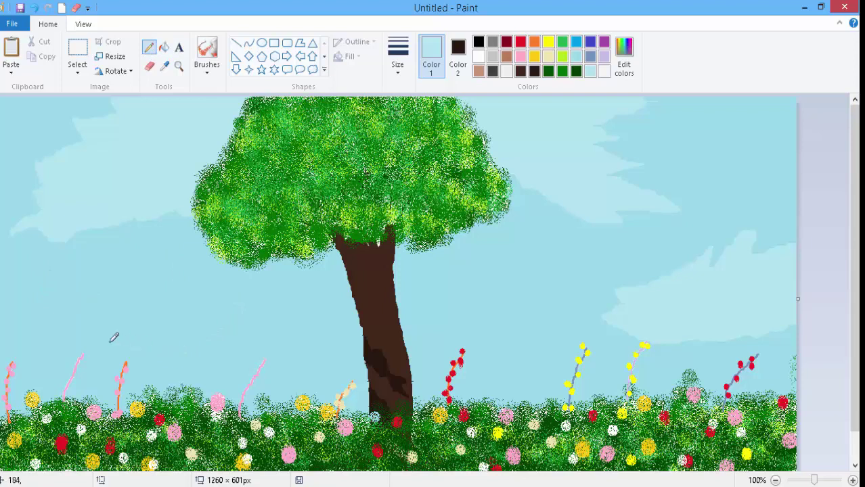
{"action": "left_click", "coordinate": [163, 47]}
{"action": "left_click", "coordinate": [163, 291]}
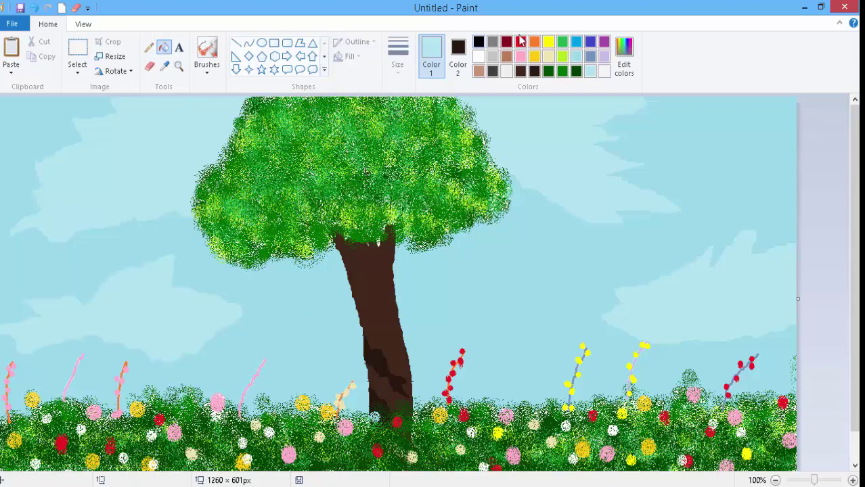
Airbrush dark green along the grass on both sides of the tree trunk
{"action": "left_click", "coordinate": [561, 74]}
{"action": "left_click", "coordinate": [206, 49]}
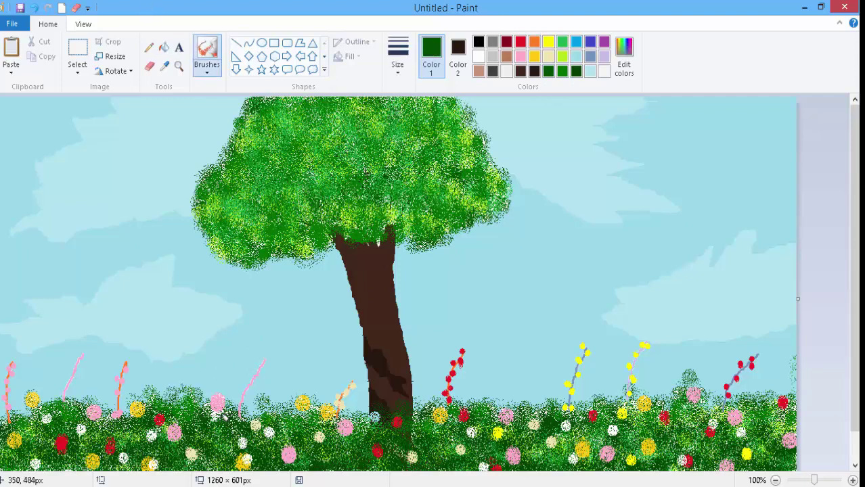
{"action": "mouse_move", "coordinate": [177, 407]}
{"action": "left_mouse_down"}
{"action": "mouse_move", "coordinate": [136, 411]}
{"action": "mouse_move", "coordinate": [143, 395]}
{"action": "mouse_move", "coordinate": [84, 400]}
{"action": "mouse_move", "coordinate": [109, 423]}
{"action": "mouse_move", "coordinate": [96, 405]}
{"action": "mouse_move", "coordinate": [19, 407]}
{"action": "mouse_move", "coordinate": [7, 432]}
{"action": "left_mouse_up"}
{"action": "mouse_move", "coordinate": [433, 425]}
{"action": "left_mouse_down"}
{"action": "mouse_move", "coordinate": [423, 408]}
{"action": "mouse_move", "coordinate": [640, 404]}
{"action": "mouse_move", "coordinate": [690, 389]}
{"action": "mouse_move", "coordinate": [778, 414]}
{"action": "mouse_move", "coordinate": [797, 372]}
{"action": "left_mouse_up"}
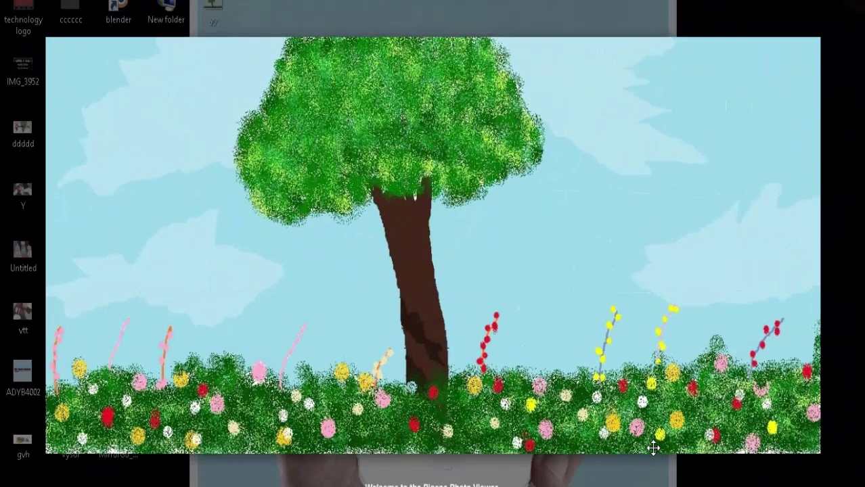
Enlarge the finished painting to 112% in Picasa Photo Viewer
{"action": "scroll", "coordinate": [653, 448], "scroll_direction": "up", "scroll_amount": 2}
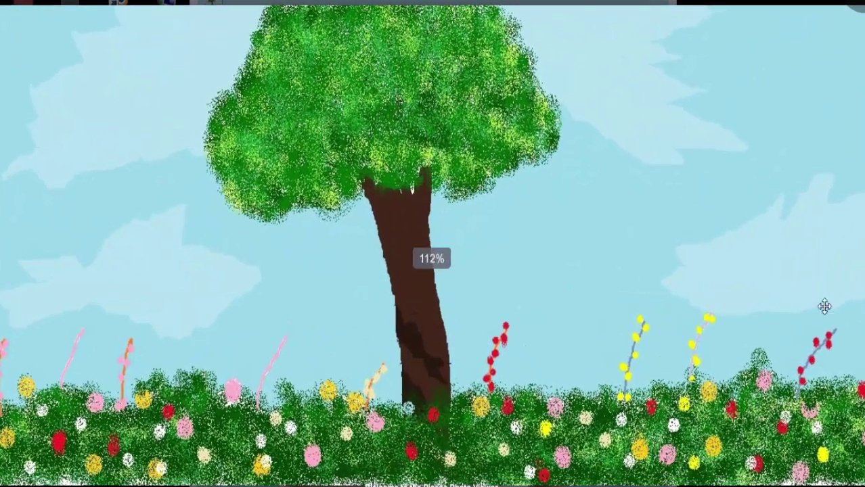